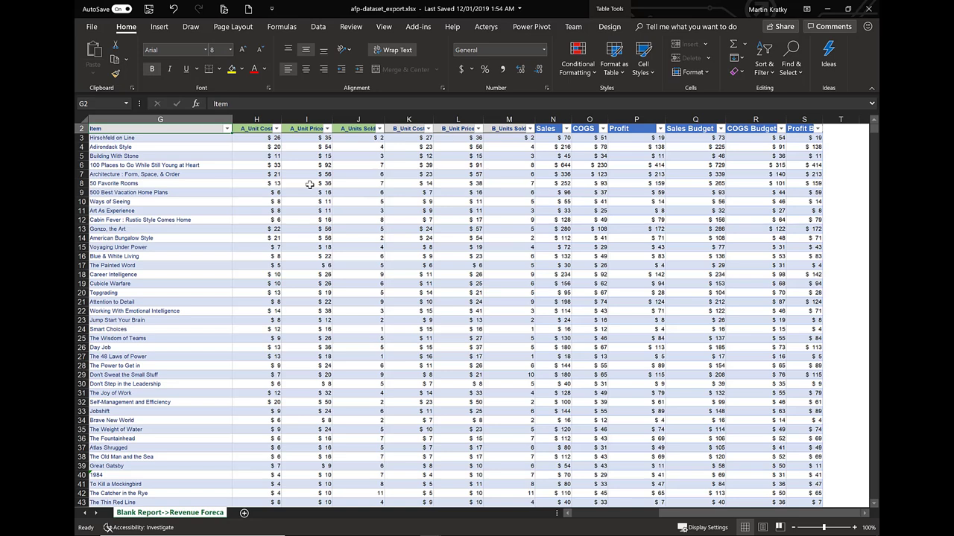
Jump to the bottom of the exported sales table, ending at row 99456
{"action": "key", "text": "ctrl+Down"}
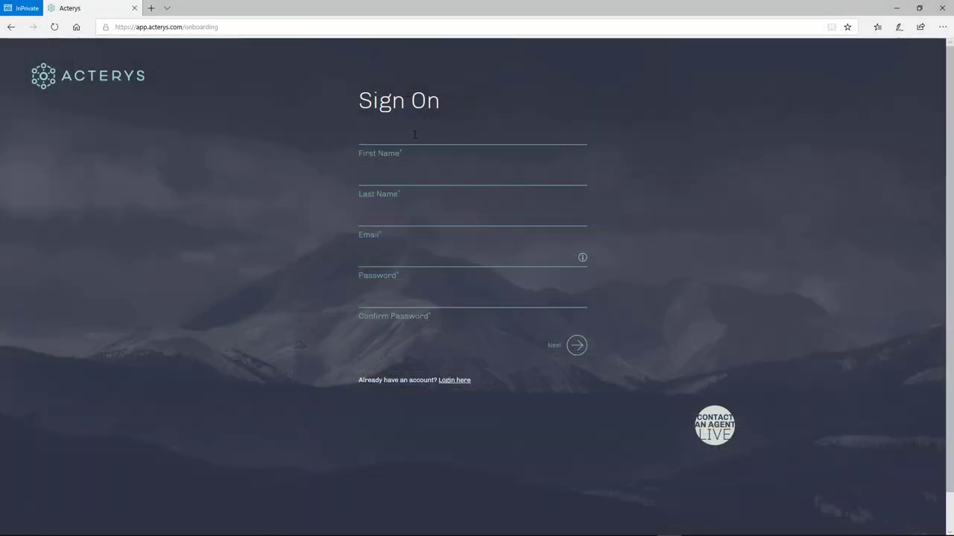
Enter the test user's first name, last name and e-mail address in the sign-on fields
{"action": "left_click", "coordinate": [415, 134]}
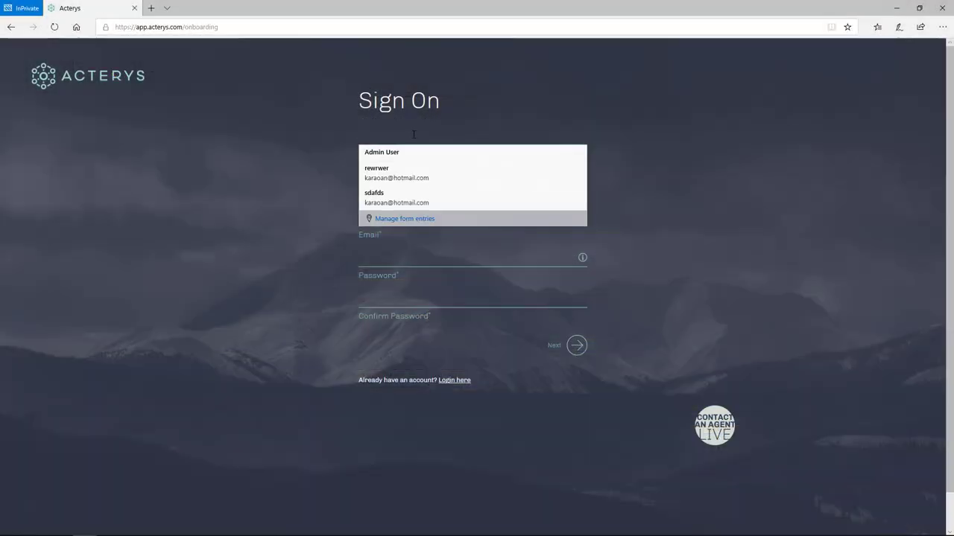
{"action": "type", "text": "Test"}
{"action": "key", "text": "Tab"}
{"action": "type", "text": "User"}
{"action": "key", "text": "Tab"}
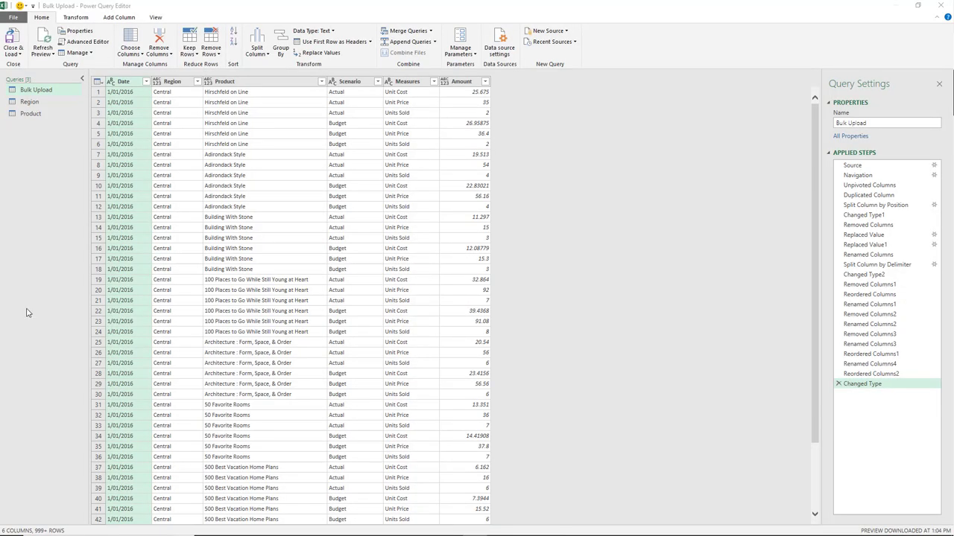
Inspect the Bulk Upload, Region and Product queries' data, then Close & Load them into Excel
{"action": "left_click", "coordinate": [53, 90]}
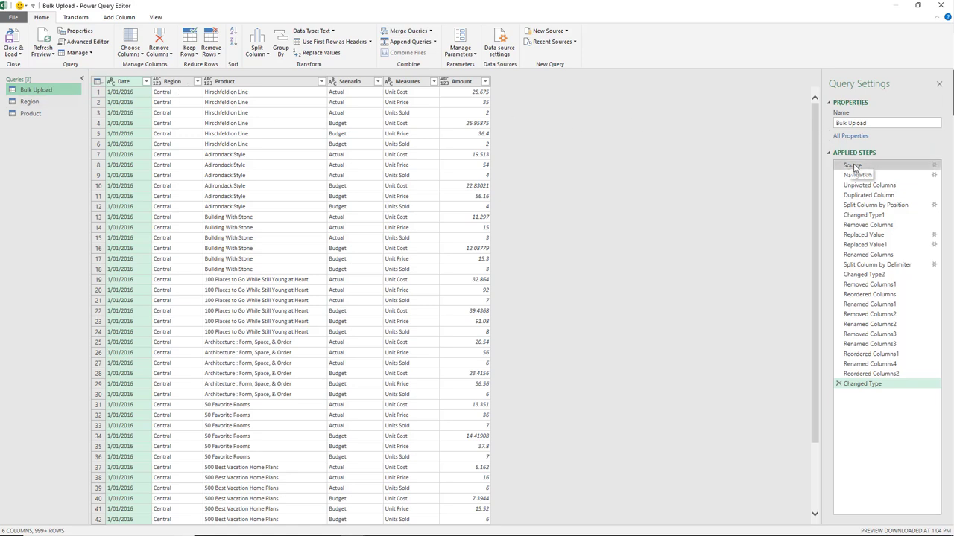
{"action": "left_click", "coordinate": [29, 102]}
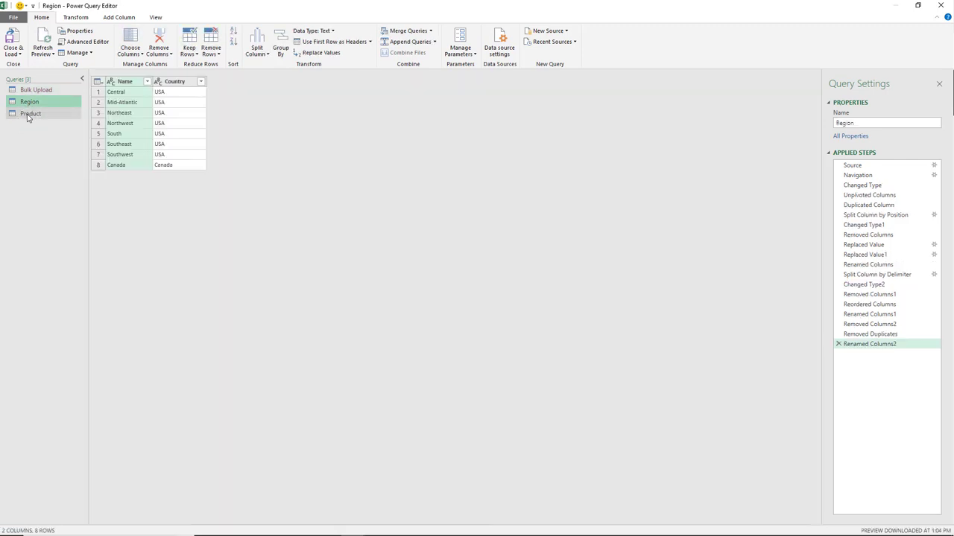
{"action": "left_click", "coordinate": [28, 114]}
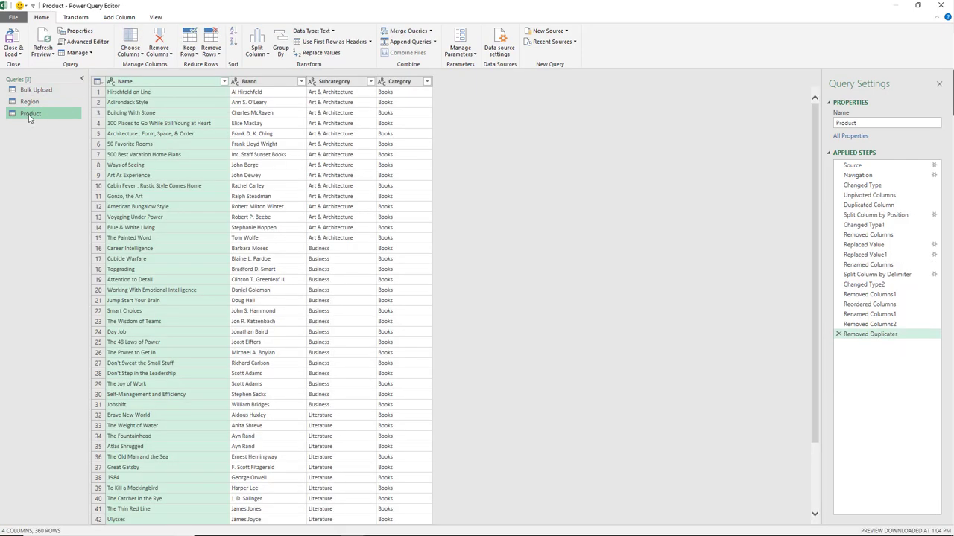
{"action": "left_click", "coordinate": [44, 94]}
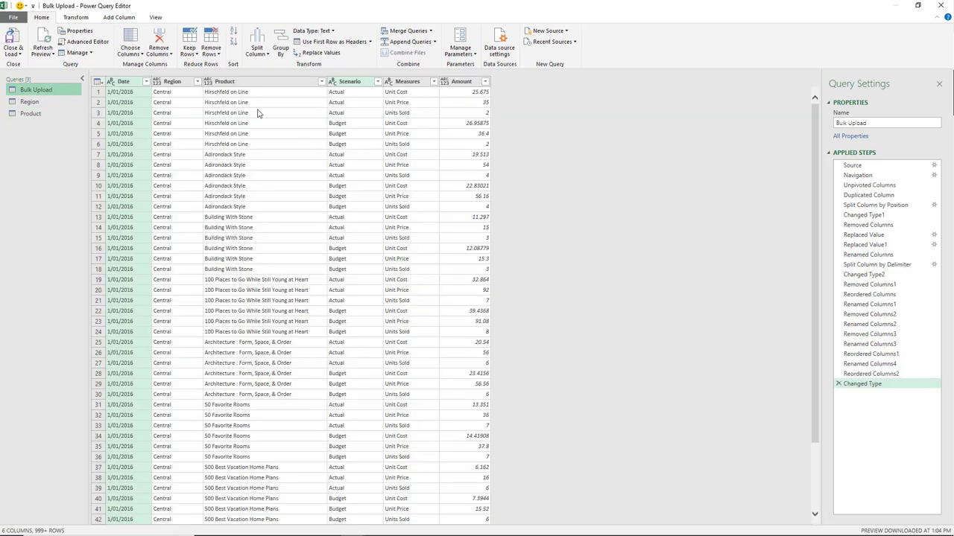
{"action": "left_click", "coordinate": [34, 103]}
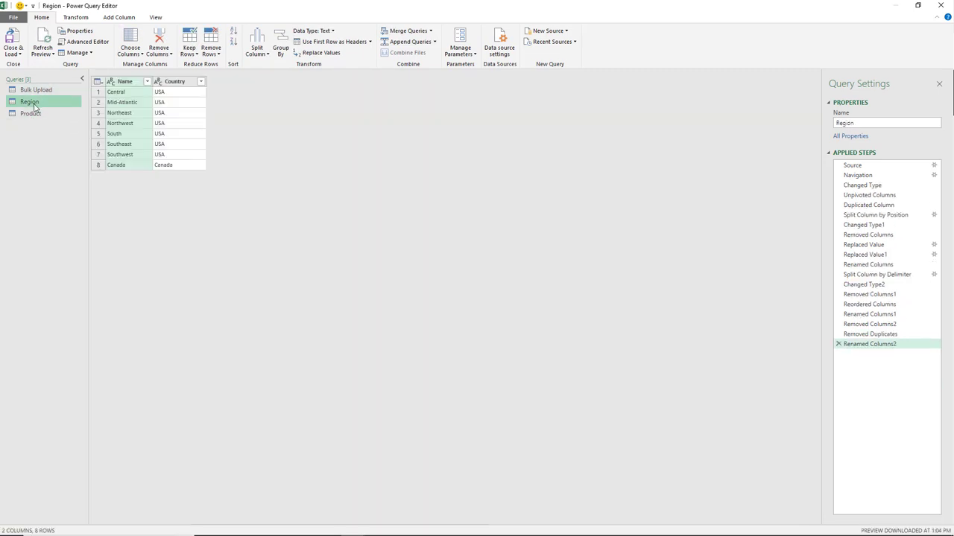
{"action": "left_click", "coordinate": [32, 115]}
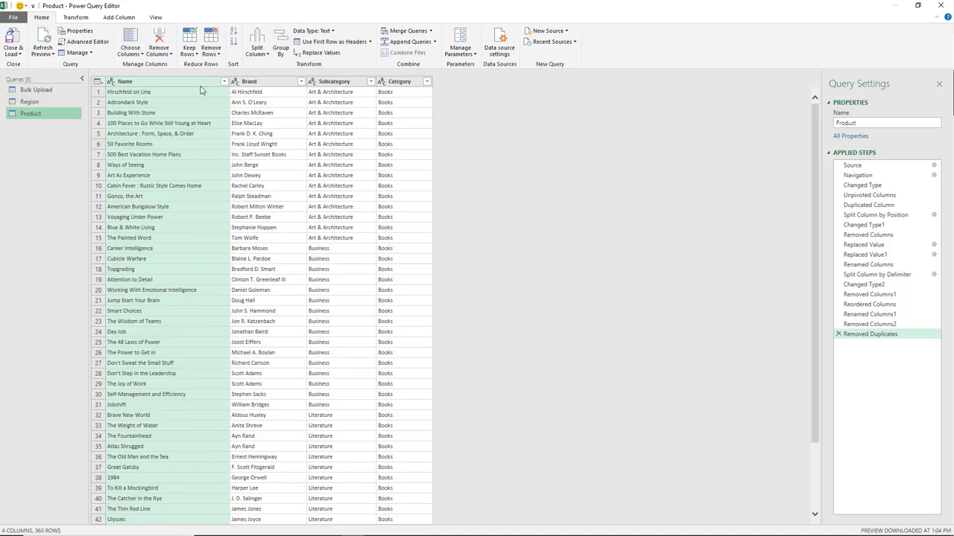
{"action": "left_click", "coordinate": [42, 101]}
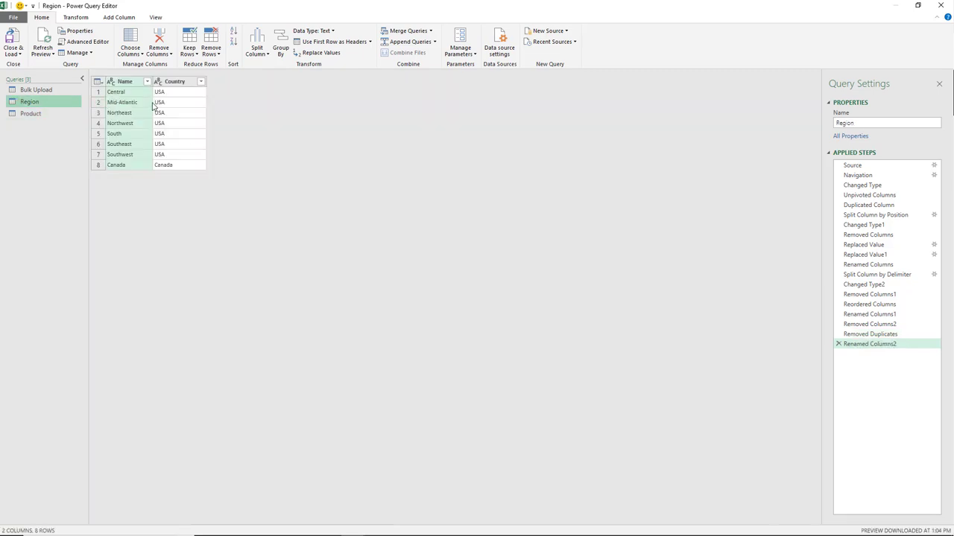
{"action": "left_click", "coordinate": [11, 39]}
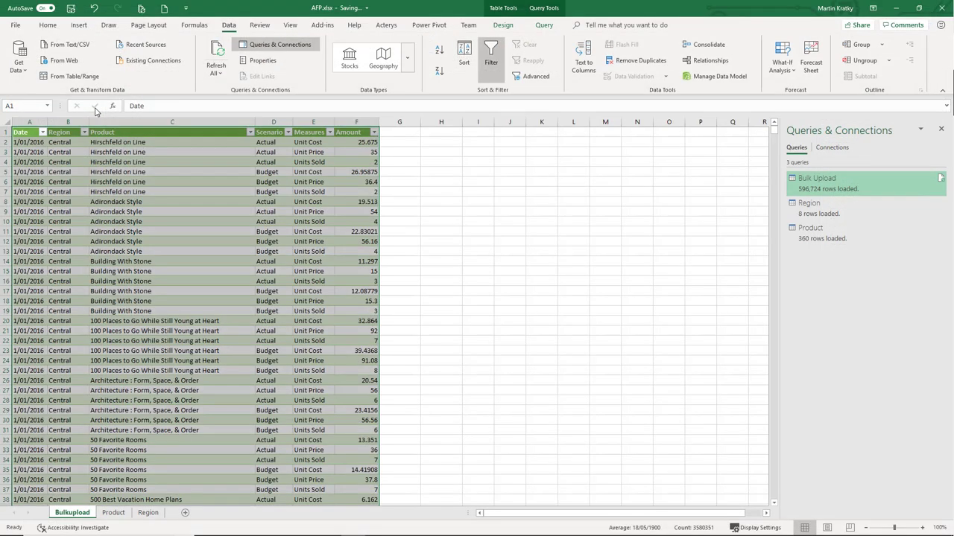
Deselect the Bulk Upload table and display the Acterys ribbon commands
{"action": "left_click", "coordinate": [137, 184]}
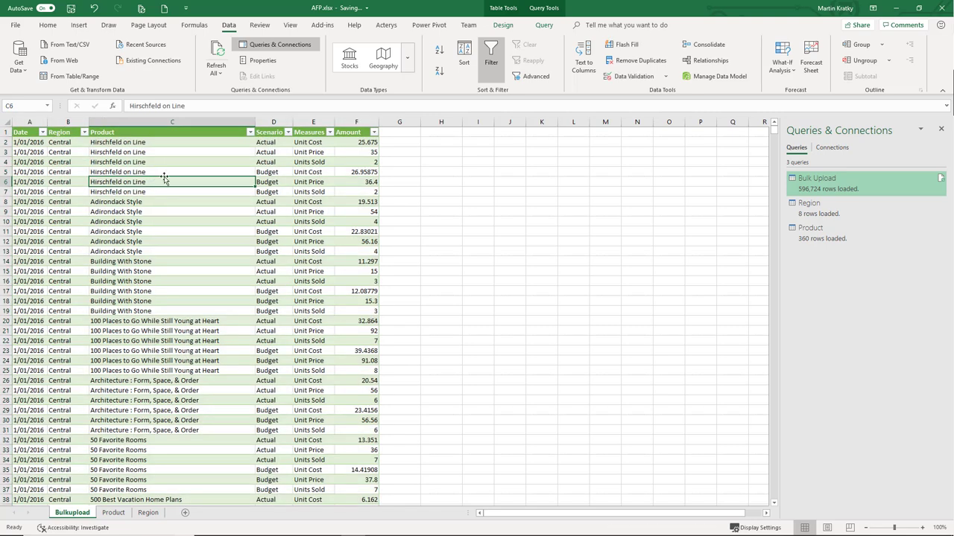
{"action": "left_click", "coordinate": [389, 25]}
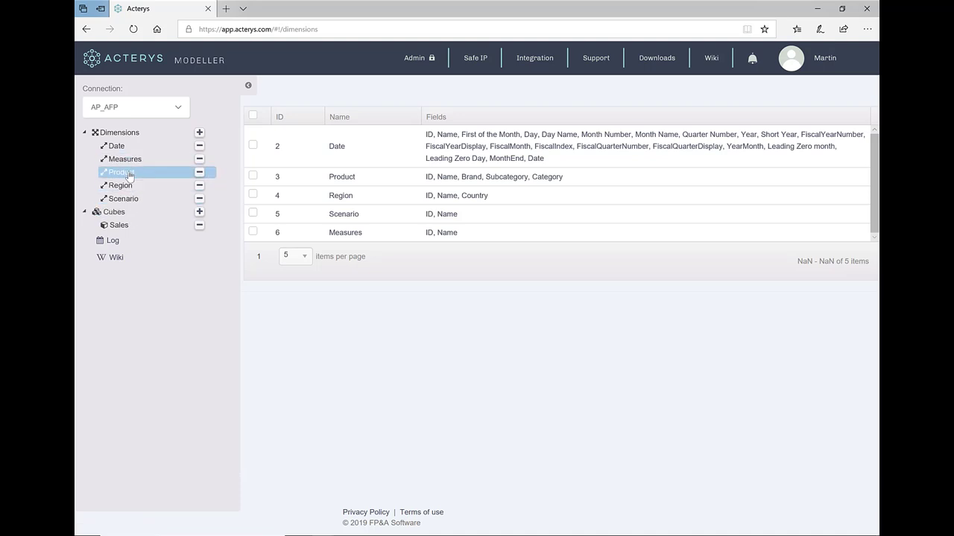
Browse the Product dimension's 360 members, then open the Region dimension for editing
{"action": "double_click", "coordinate": [128, 174]}
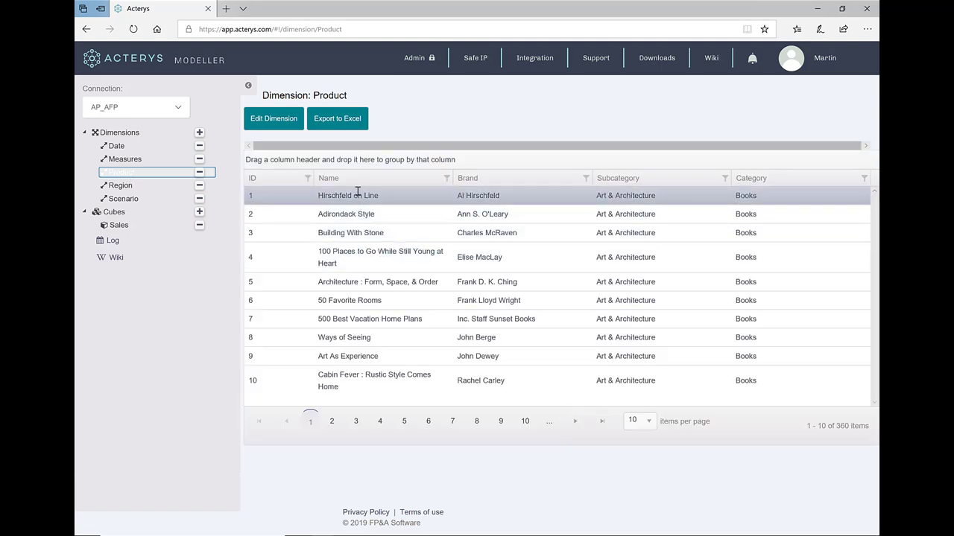
{"action": "left_click", "coordinate": [134, 186]}
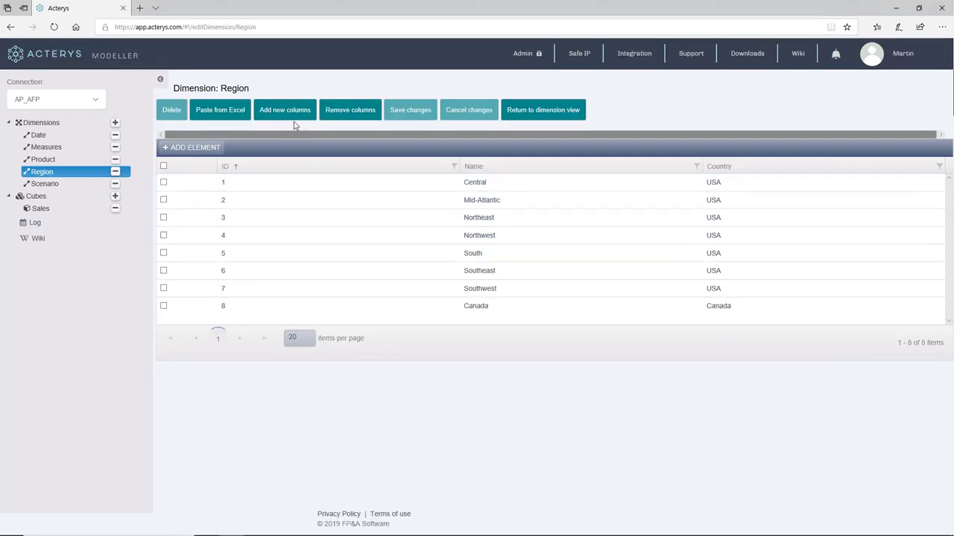
Add a new column named City to the Region dimension and confirm it
{"action": "left_click", "coordinate": [395, 121]}
{"action": "left_click", "coordinate": [429, 281]}
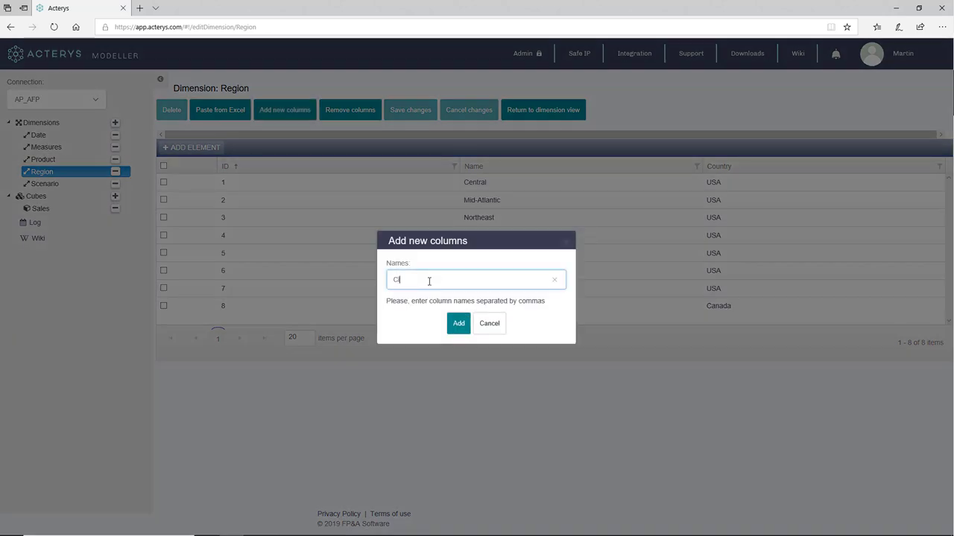
{"action": "left_click", "coordinate": [458, 323]}
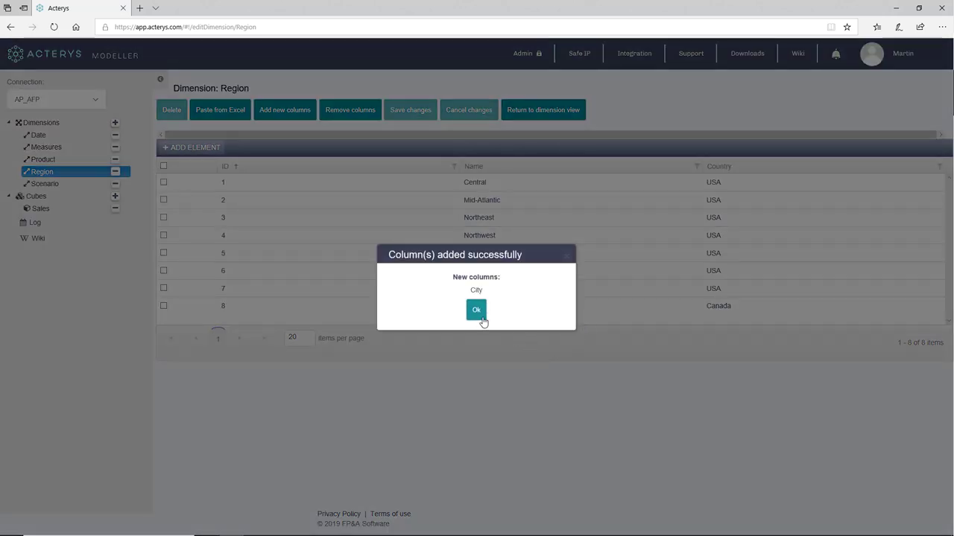
{"action": "left_click", "coordinate": [477, 312]}
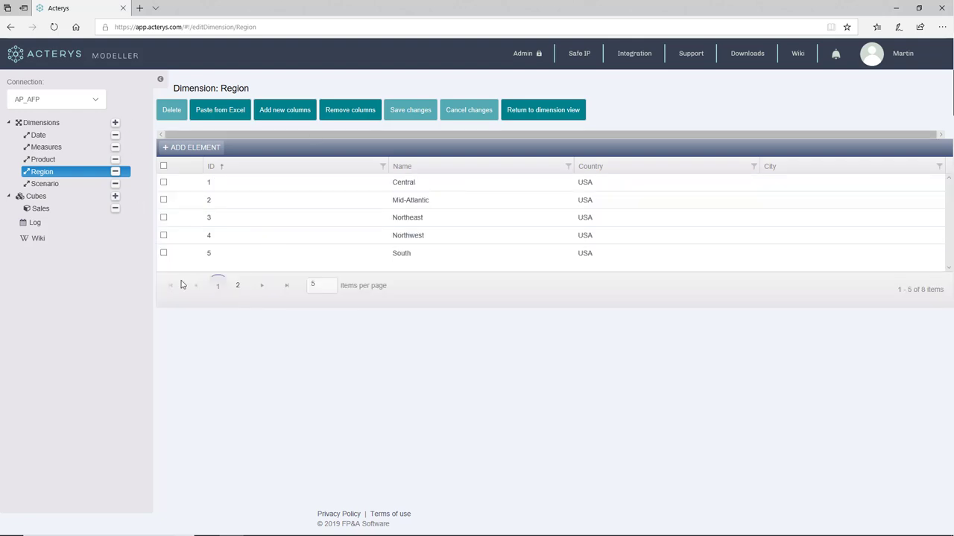
Create a 'Finnext Forecast' element in the Scenario dimension and save the changes
{"action": "left_click", "coordinate": [59, 185]}
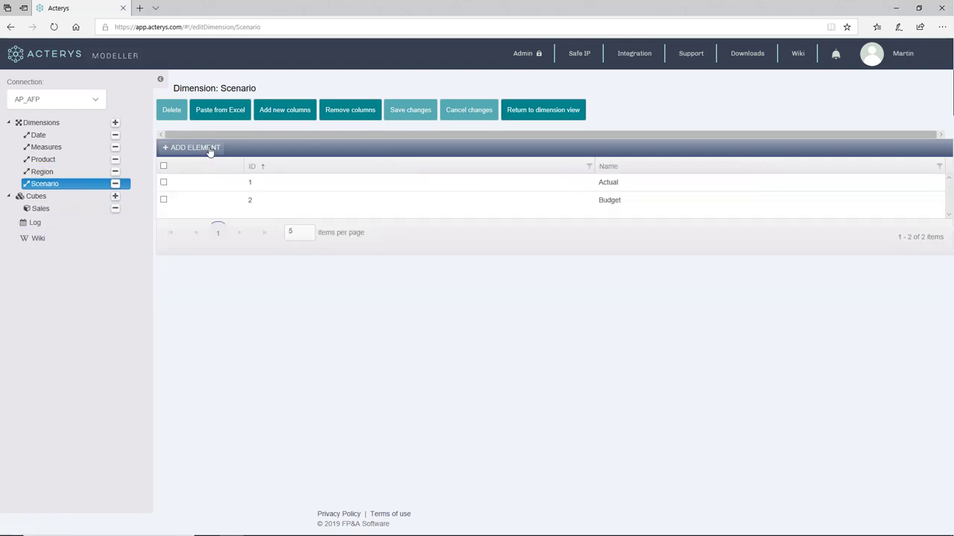
{"action": "left_click", "coordinate": [209, 149]}
{"action": "type", "text": "Finnext Forec"}
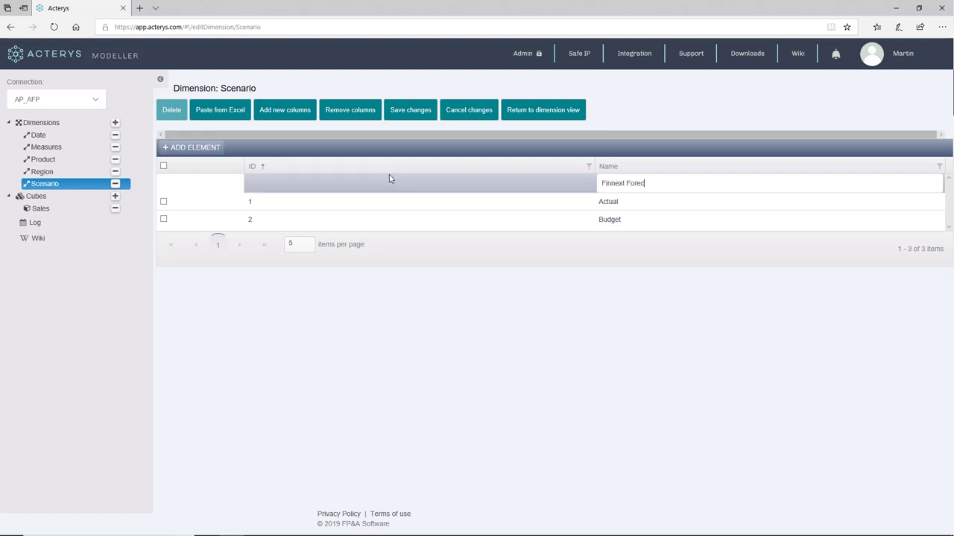
{"action": "type", "text": "ast"}
{"action": "key", "text": "Return"}
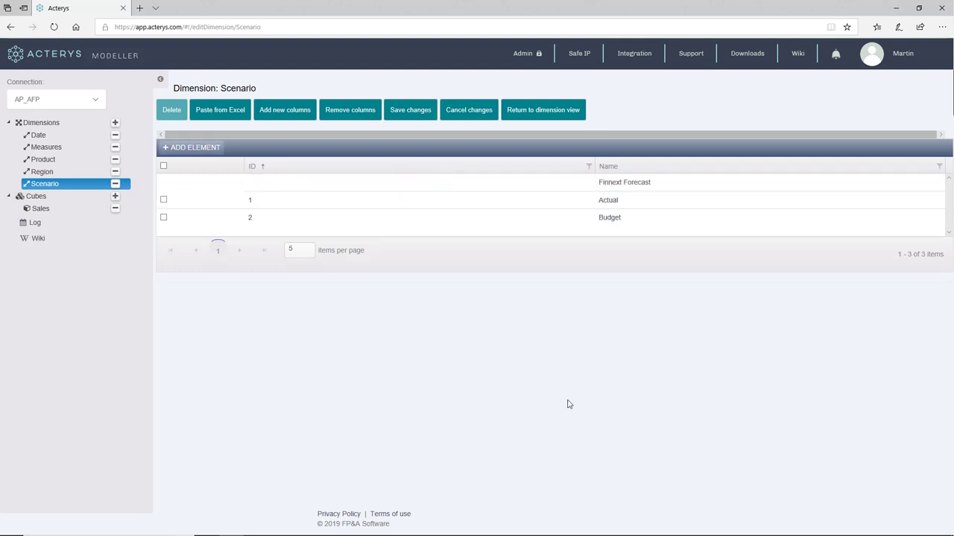
{"action": "left_click", "coordinate": [402, 111]}
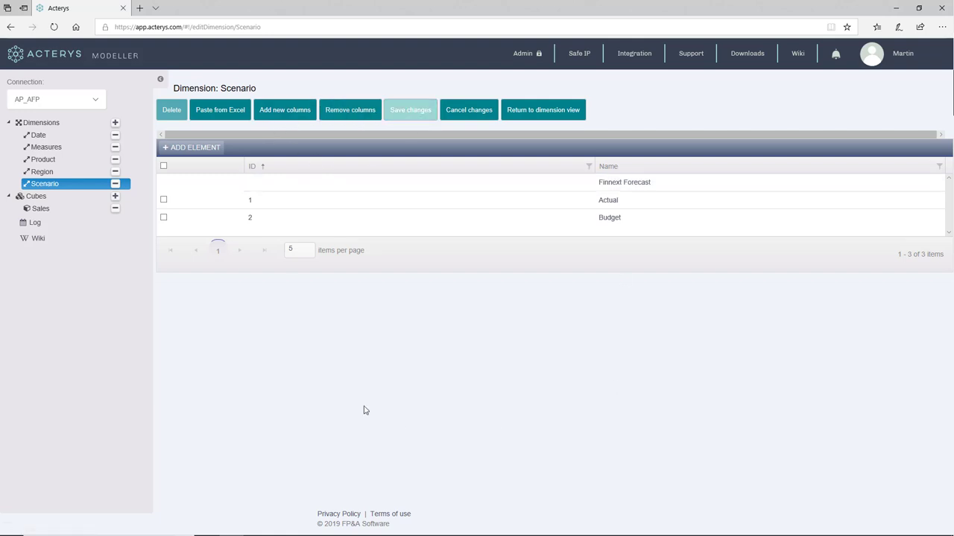
{"action": "left_click", "coordinate": [37, 208]}
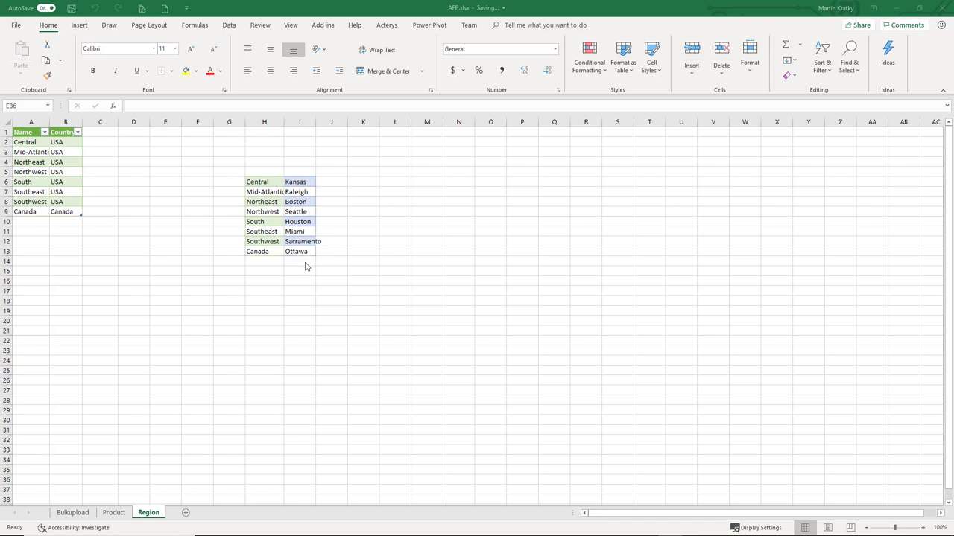
Paste the cities Kansas through Ottawa into Region1's City column and write them to AP_AFP Region
{"action": "left_click_drag", "start_coordinate": [295, 182], "coordinate": [298, 251]}
{"action": "key", "text": "ctrl+c"}
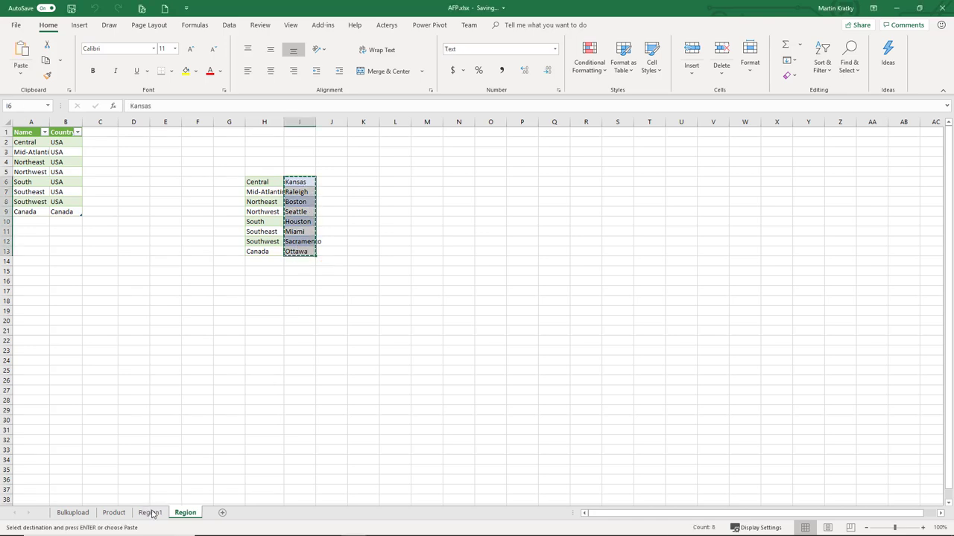
{"action": "left_click", "coordinate": [150, 513]}
{"action": "left_click", "coordinate": [134, 141]}
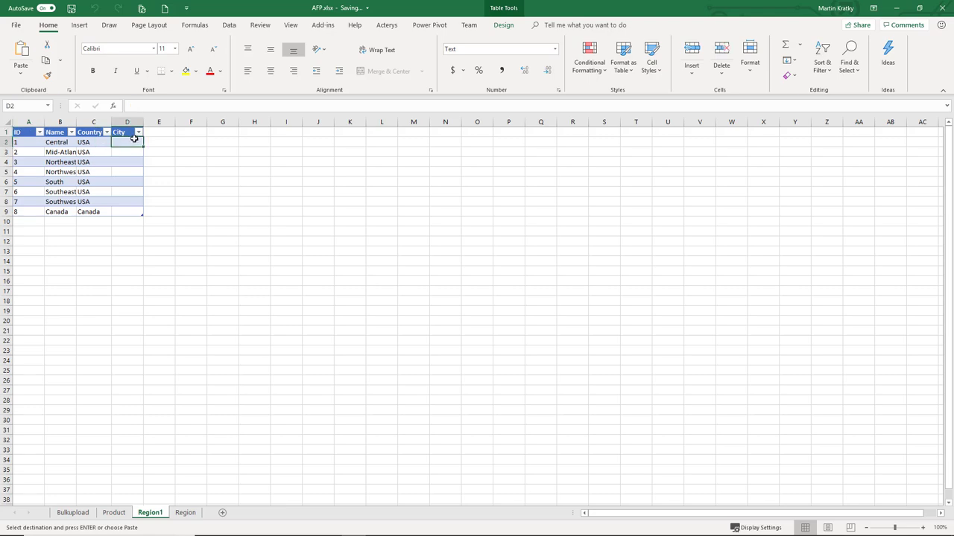
{"action": "key", "text": "ctrl+v"}
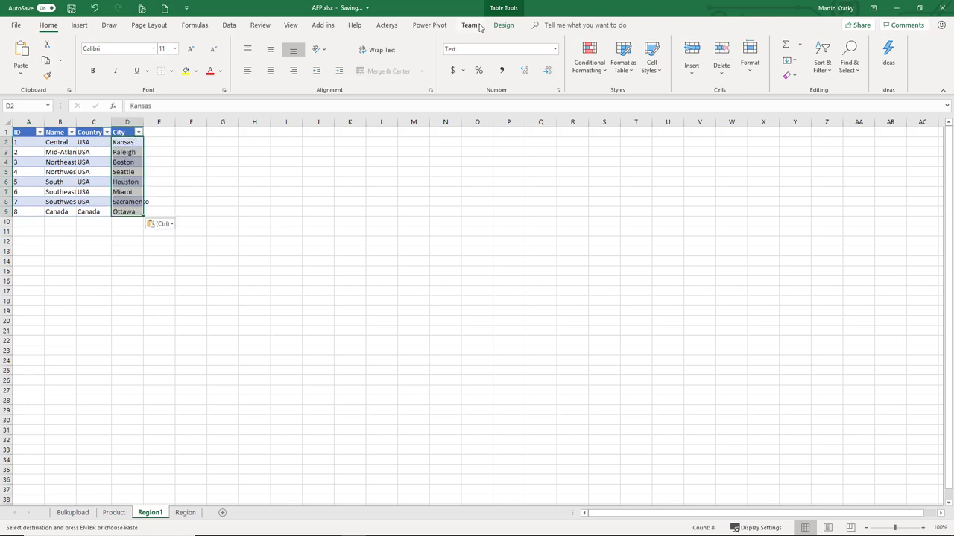
{"action": "left_click", "coordinate": [386, 26]}
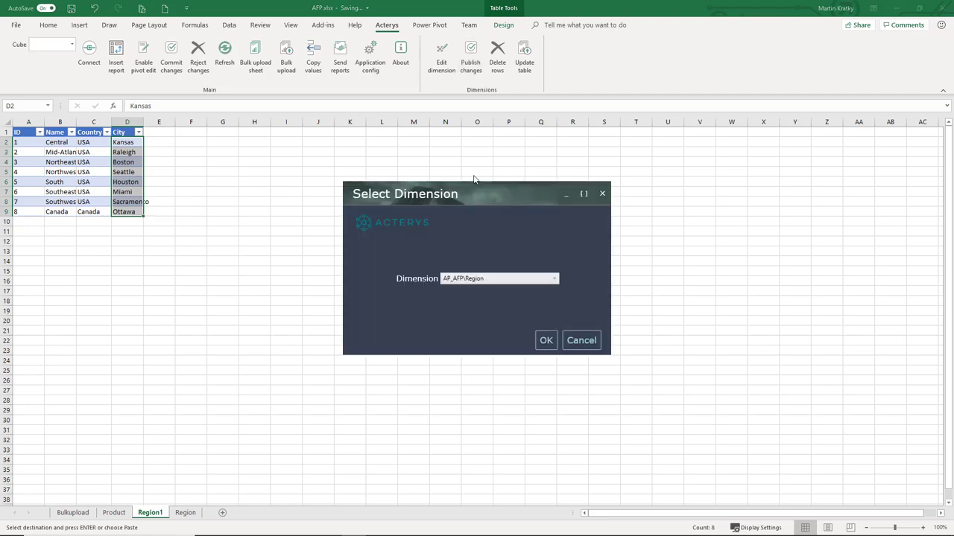
{"action": "left_click", "coordinate": [546, 341]}
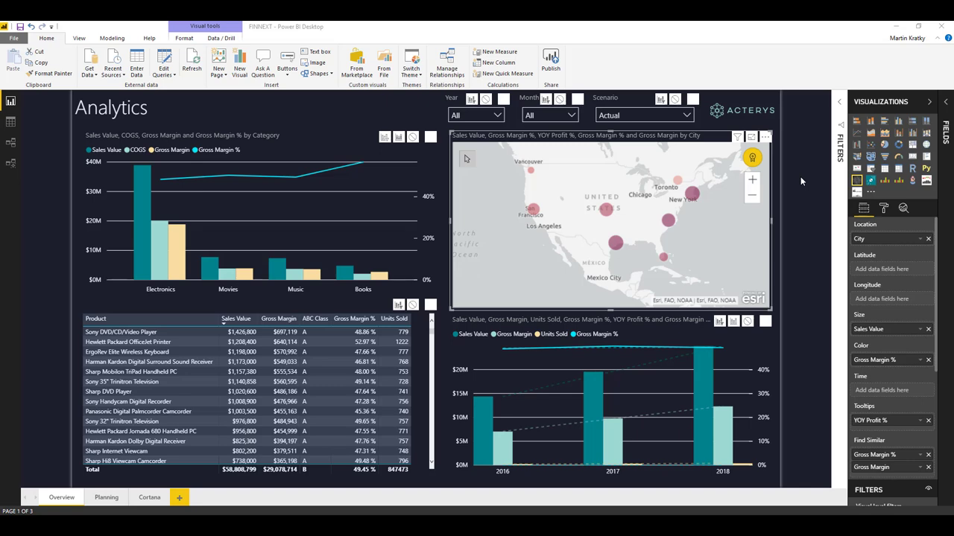
{"action": "left_click", "coordinate": [947, 105]}
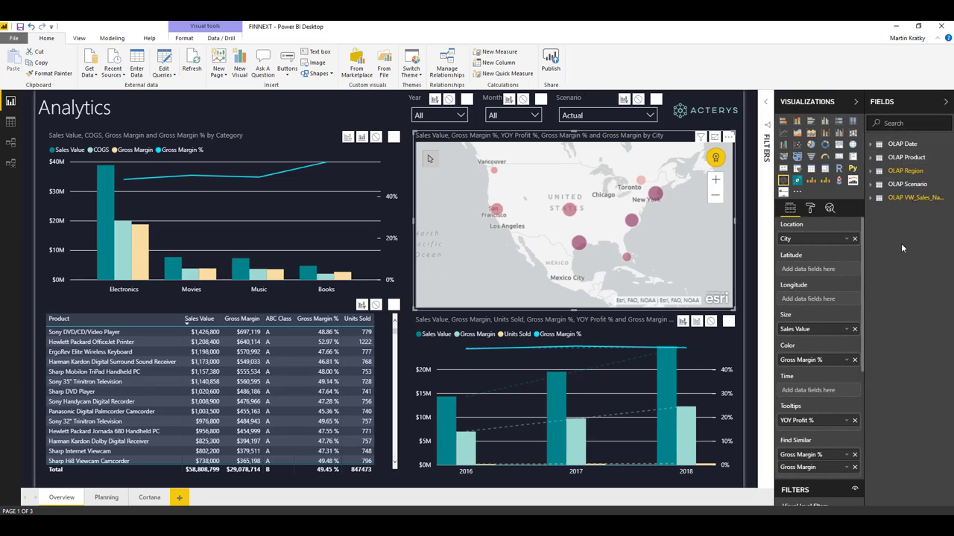
{"action": "left_click", "coordinate": [871, 200]}
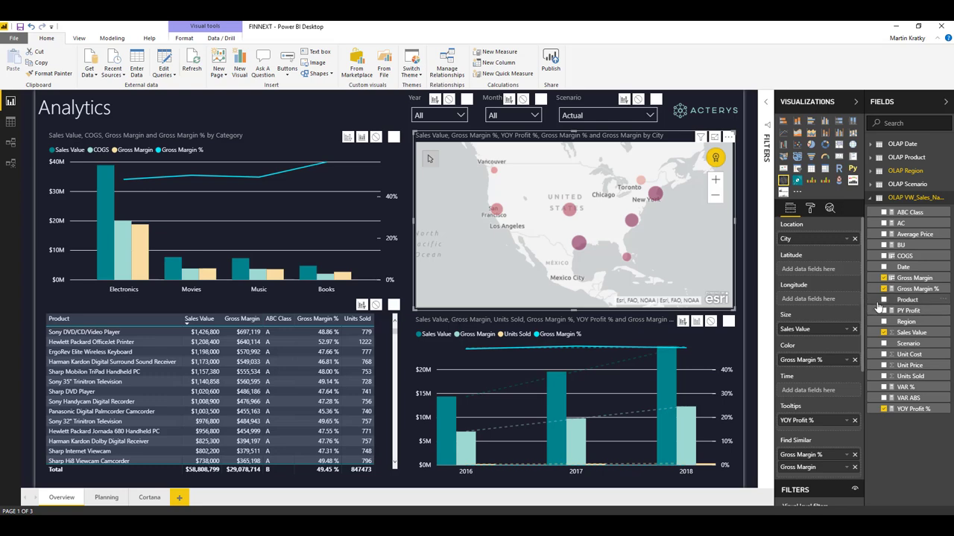
{"action": "left_click_drag", "start_coordinate": [898, 256], "coordinate": [779, 246]}
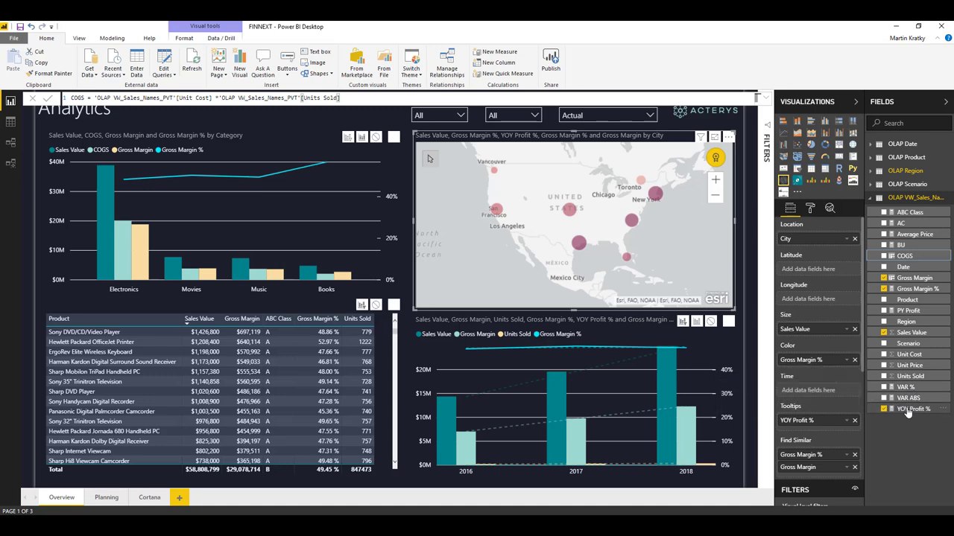
{"action": "left_click", "coordinate": [407, 212]}
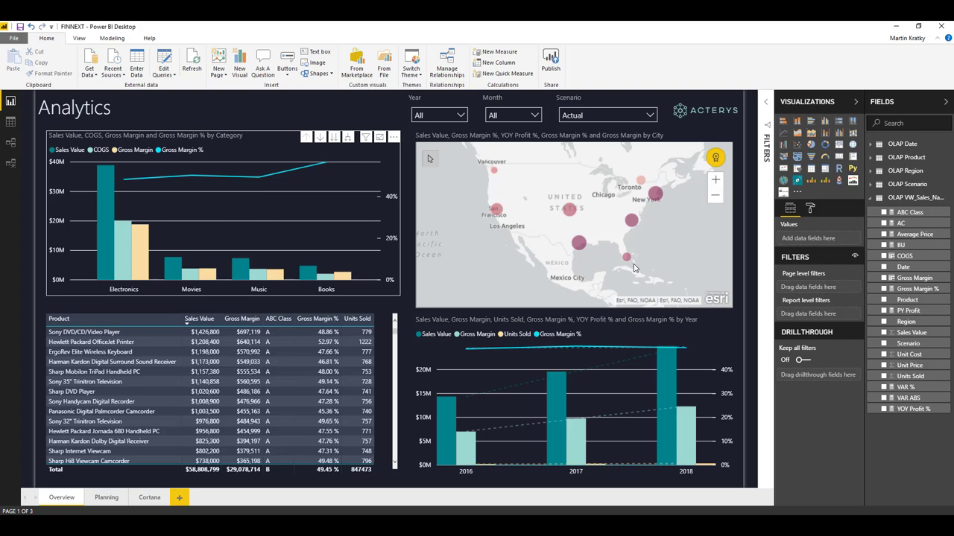
{"action": "left_click", "coordinate": [295, 255]}
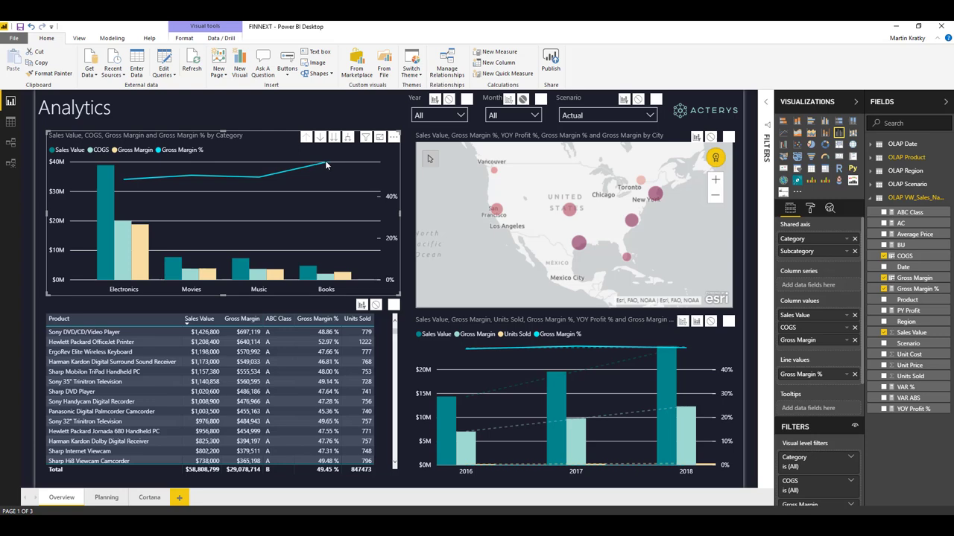
{"action": "mouse_move", "coordinate": [321, 168]}
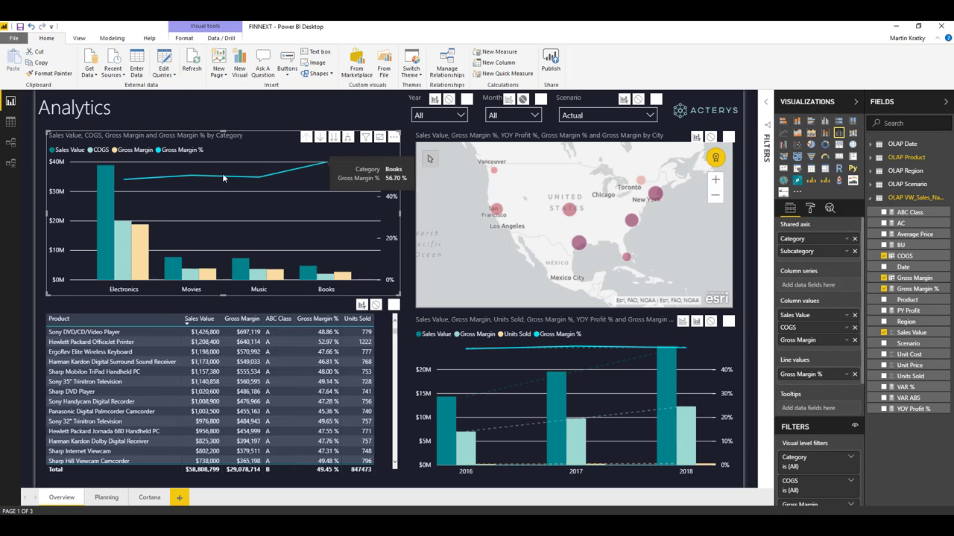
{"action": "mouse_move", "coordinate": [125, 181]}
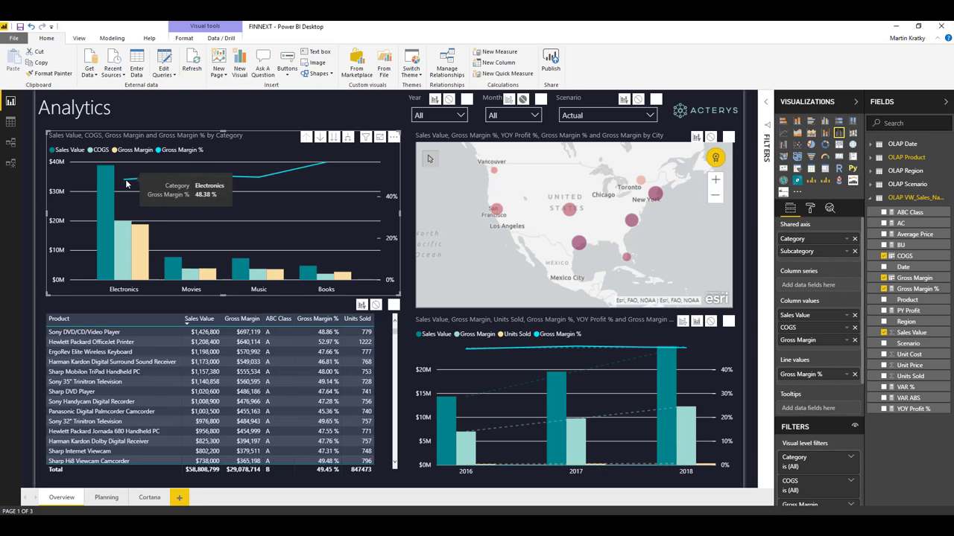
{"action": "mouse_move", "coordinate": [146, 238]}
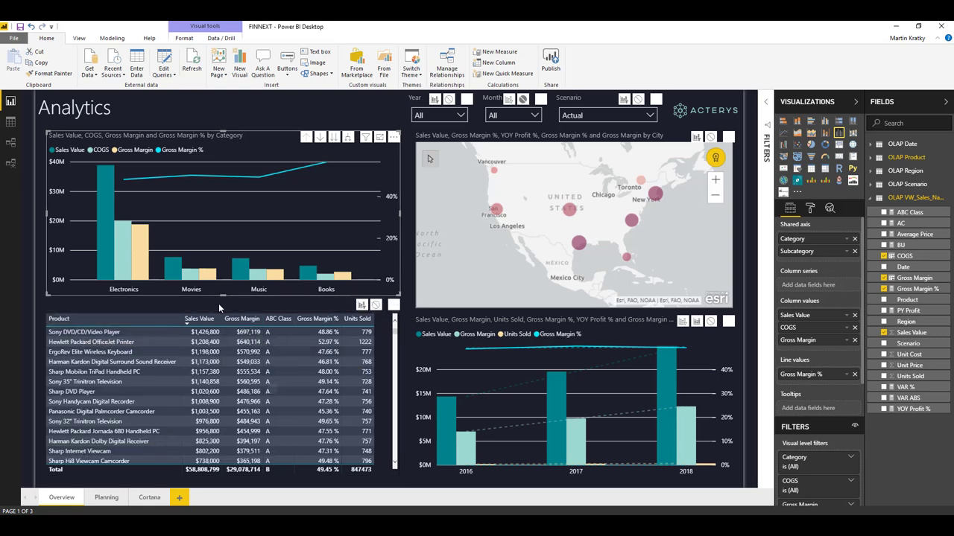
Cross-filter the Analytics page to Electronics and sort the product table by Gross Margin descending
{"action": "left_click", "coordinate": [105, 269]}
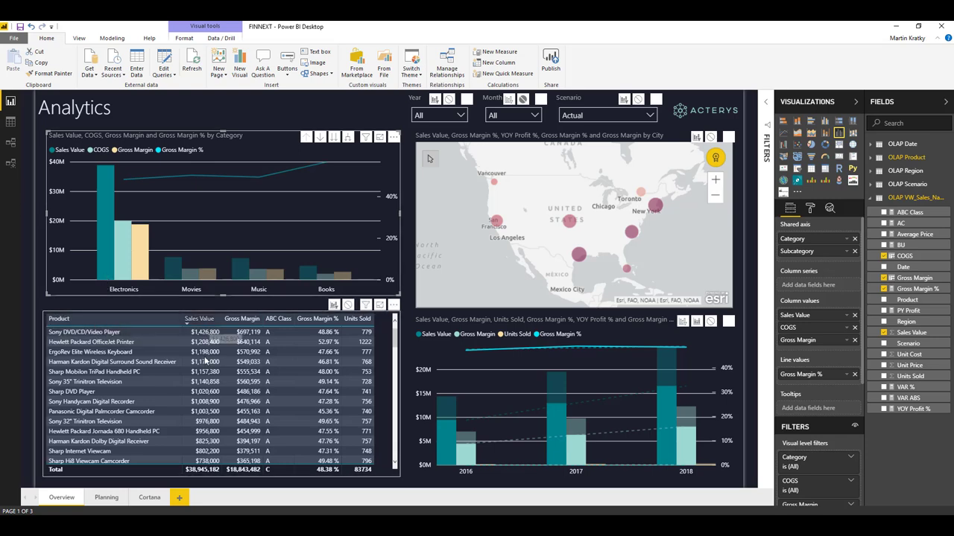
{"action": "left_click", "coordinate": [243, 321]}
{"action": "left_click", "coordinate": [243, 321]}
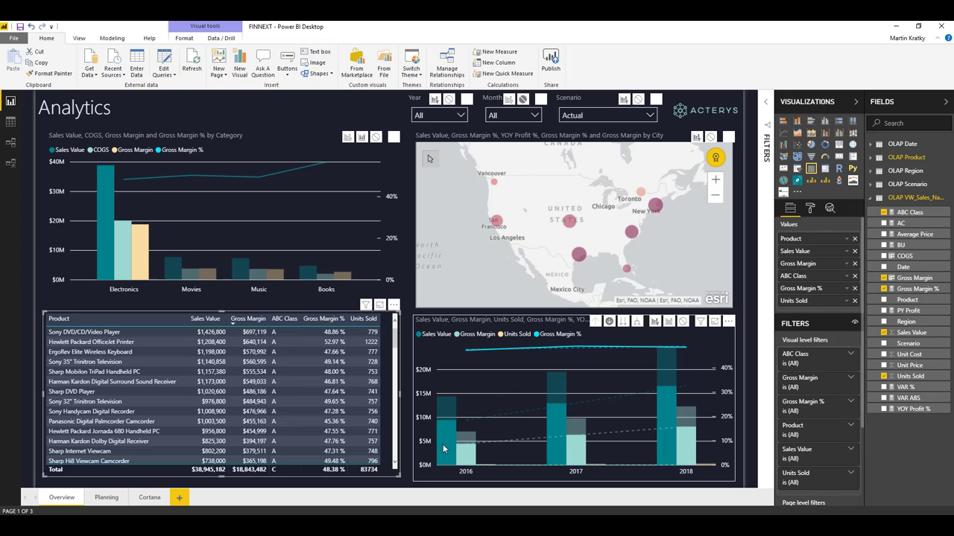
Clear the Electronics filter, then select the city map and inspect its city bubbles
{"action": "left_click", "coordinate": [285, 223]}
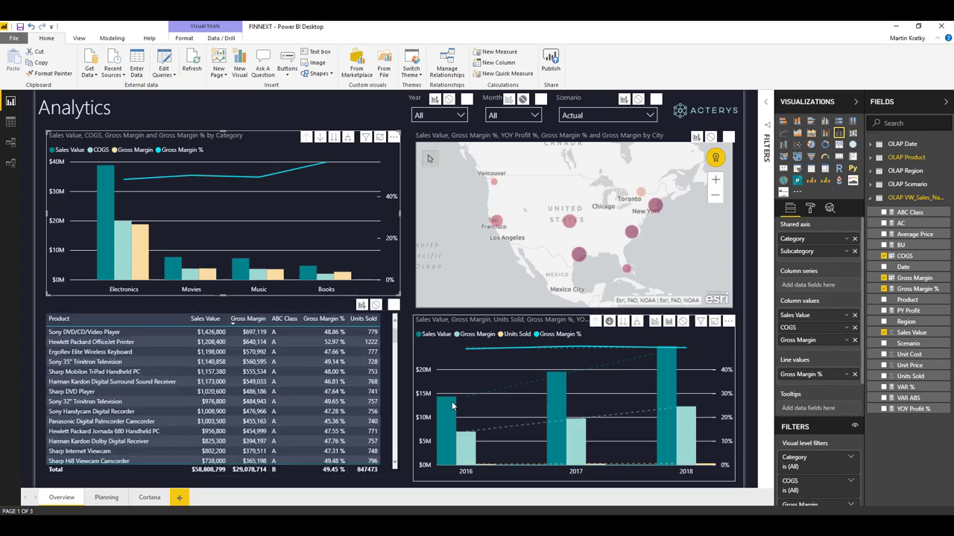
{"action": "mouse_move", "coordinate": [674, 367]}
{"action": "left_click", "coordinate": [704, 274]}
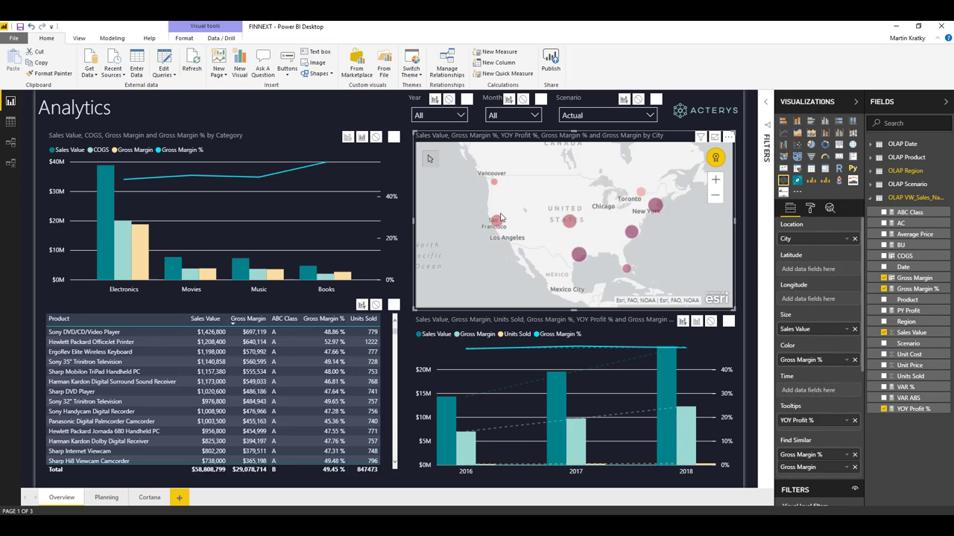
{"action": "mouse_move", "coordinate": [499, 218]}
{"action": "mouse_move", "coordinate": [657, 213]}
{"action": "mouse_move", "coordinate": [640, 195]}
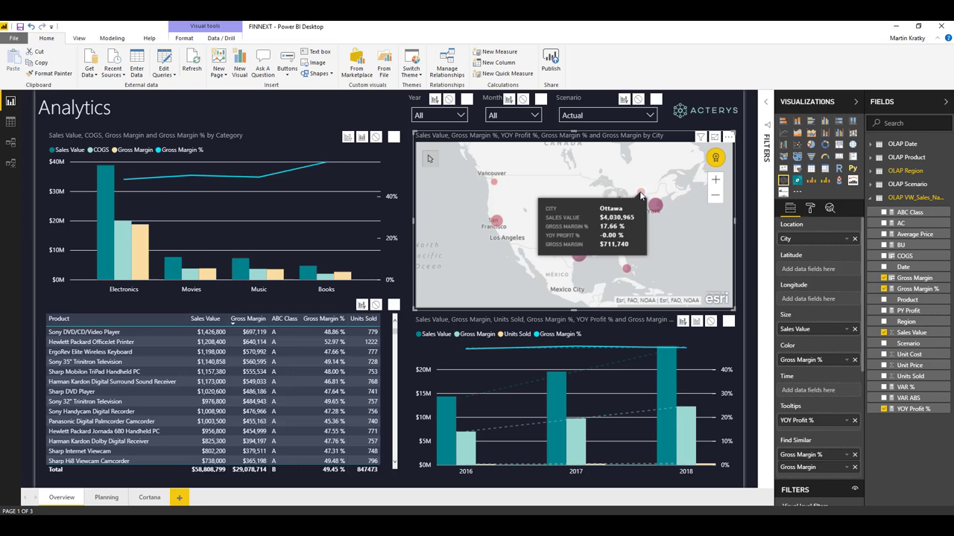
Cross-filter the Analytics page to Ottawa's $4,030,965 sales via its map bubble, then select the category chart
{"action": "left_click", "coordinate": [640, 196]}
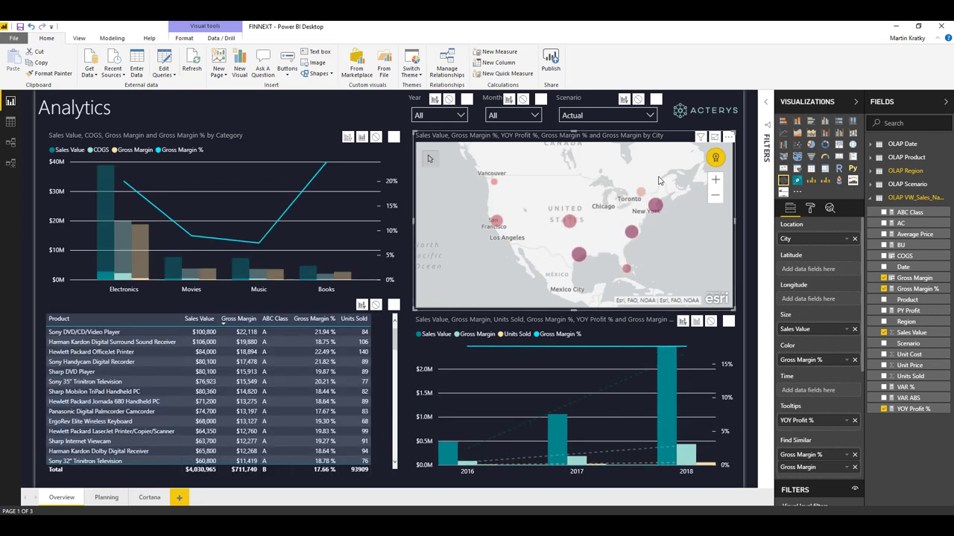
{"action": "mouse_move", "coordinate": [639, 196]}
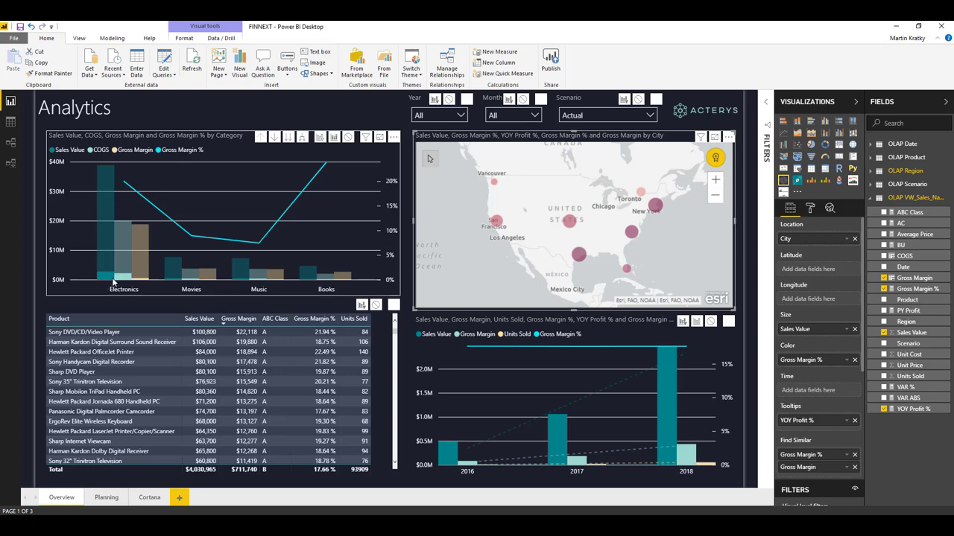
{"action": "mouse_move", "coordinate": [106, 286]}
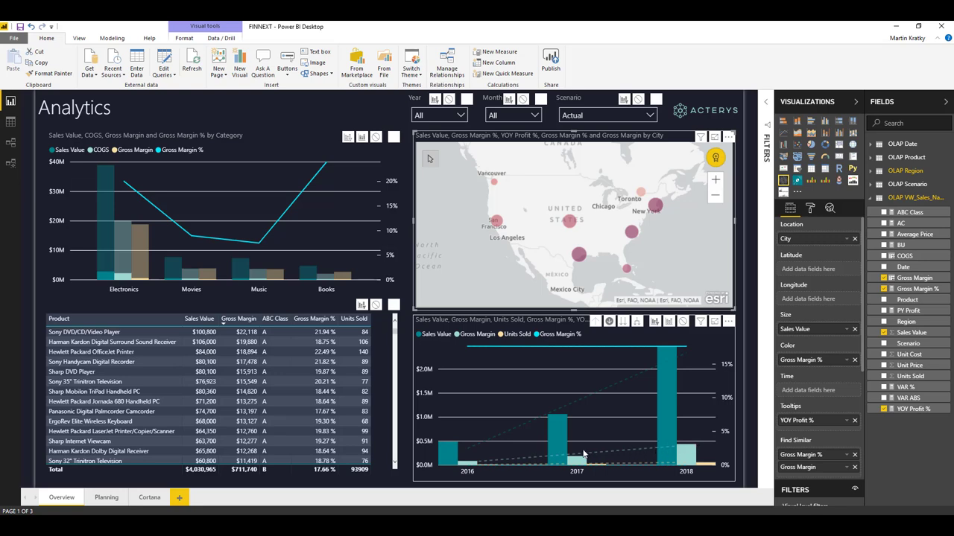
{"action": "mouse_move", "coordinate": [682, 451]}
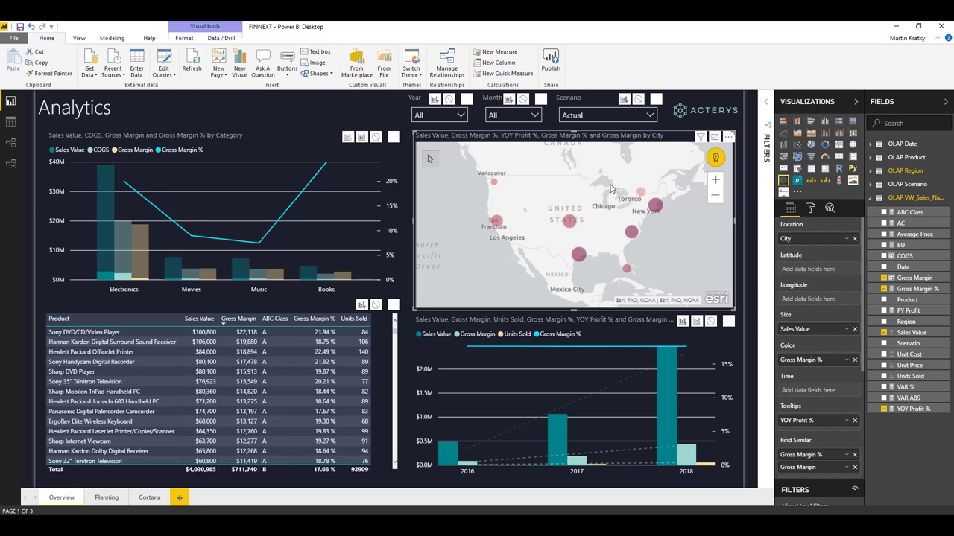
{"action": "left_click", "coordinate": [390, 243]}
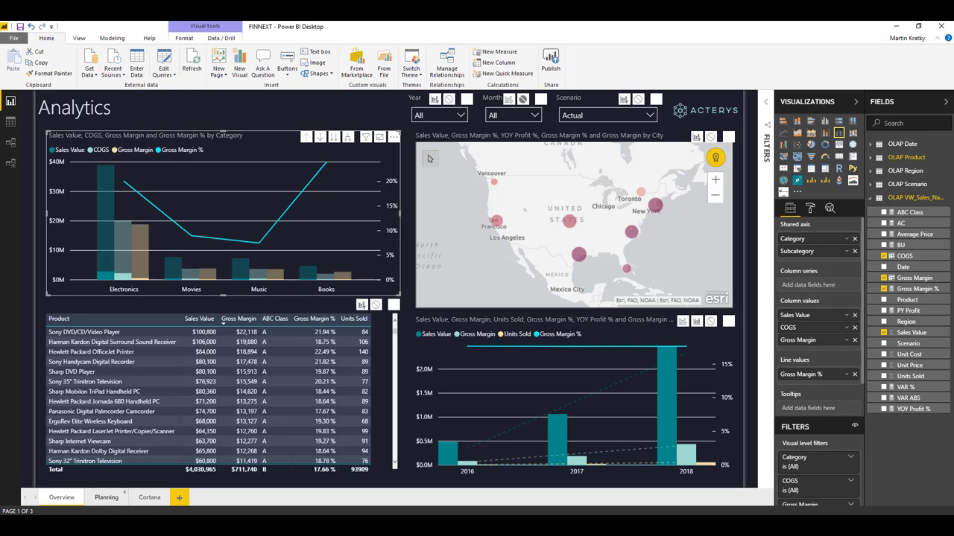
Show the Planning page with its Year slicer limited to 2018 only, then select the category chart
{"action": "left_click", "coordinate": [106, 497]}
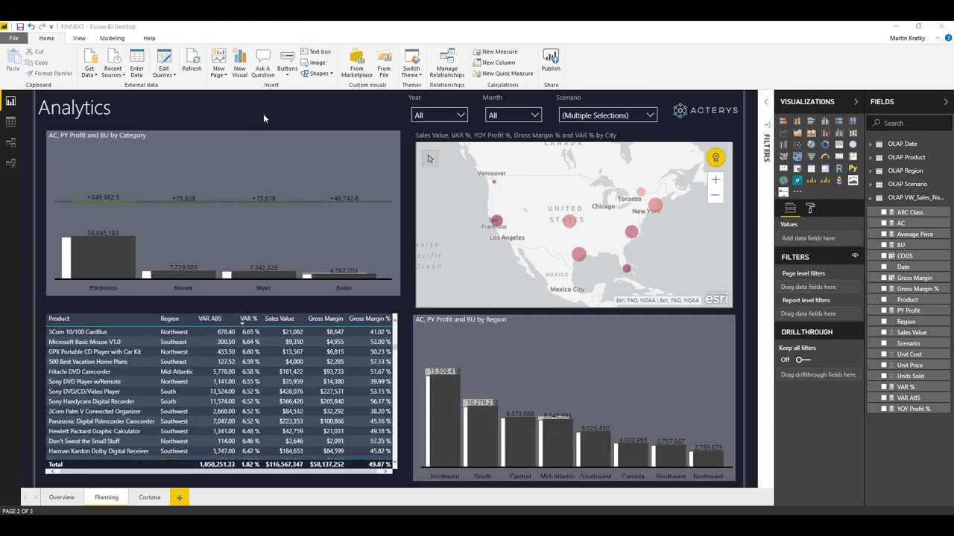
{"action": "left_click", "coordinate": [462, 116]}
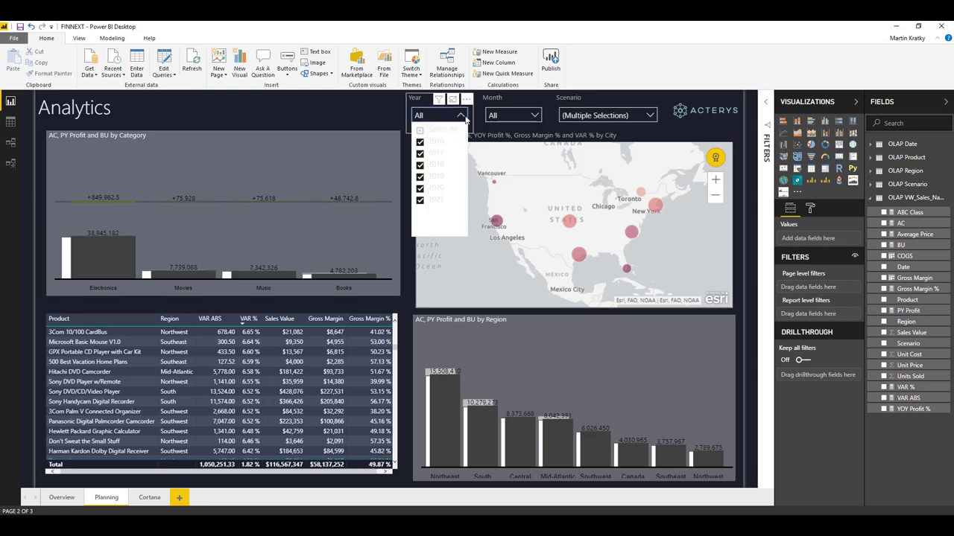
{"action": "left_click", "coordinate": [419, 130]}
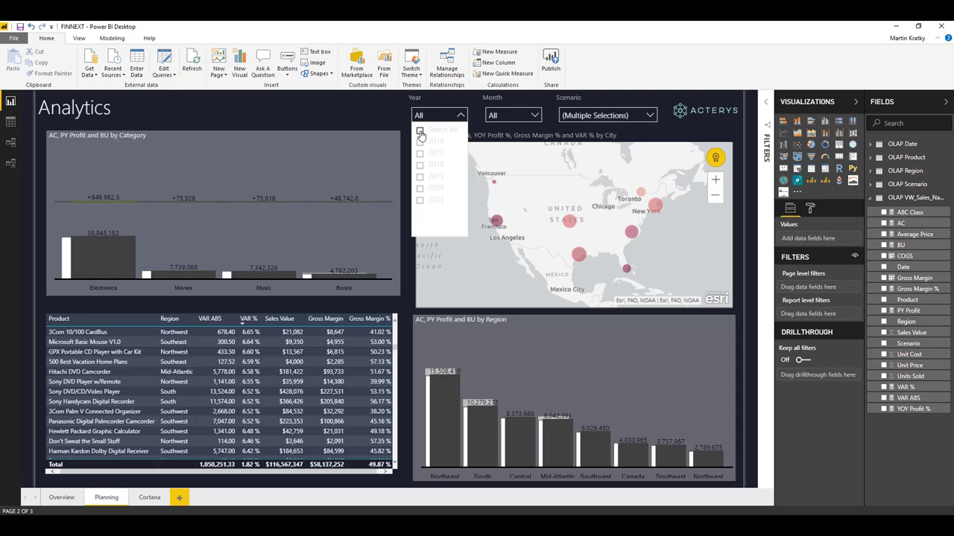
{"action": "left_click", "coordinate": [428, 167]}
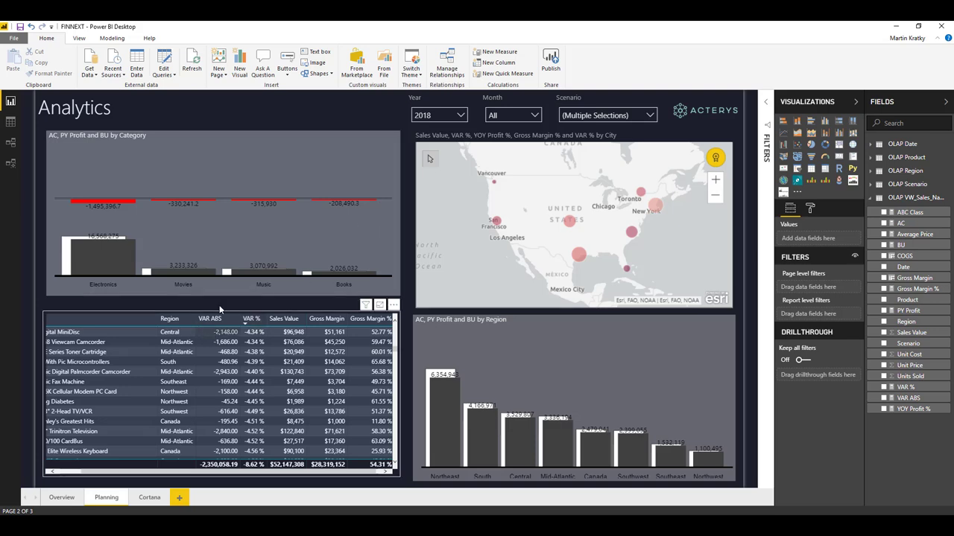
{"action": "left_click", "coordinate": [117, 265]}
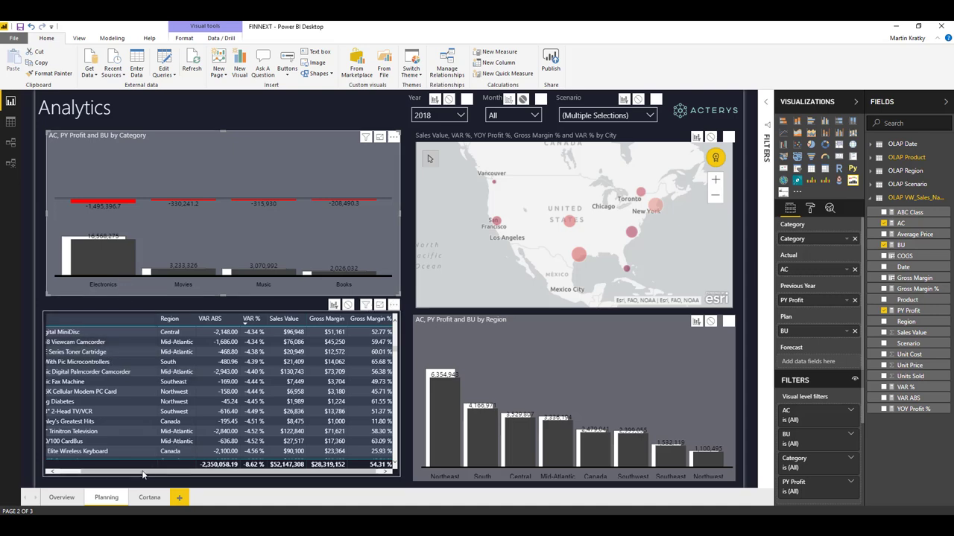
Sort the product variance table ascending by VAR ABS so the biggest shortfalls lead
{"action": "left_click", "coordinate": [82, 473]}
{"action": "left_click", "coordinate": [250, 320]}
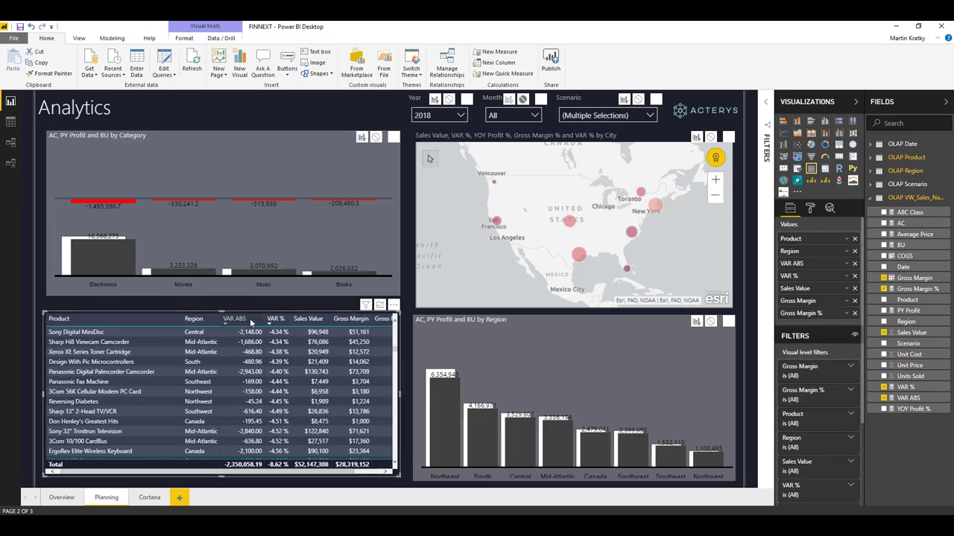
{"action": "left_click", "coordinate": [249, 319]}
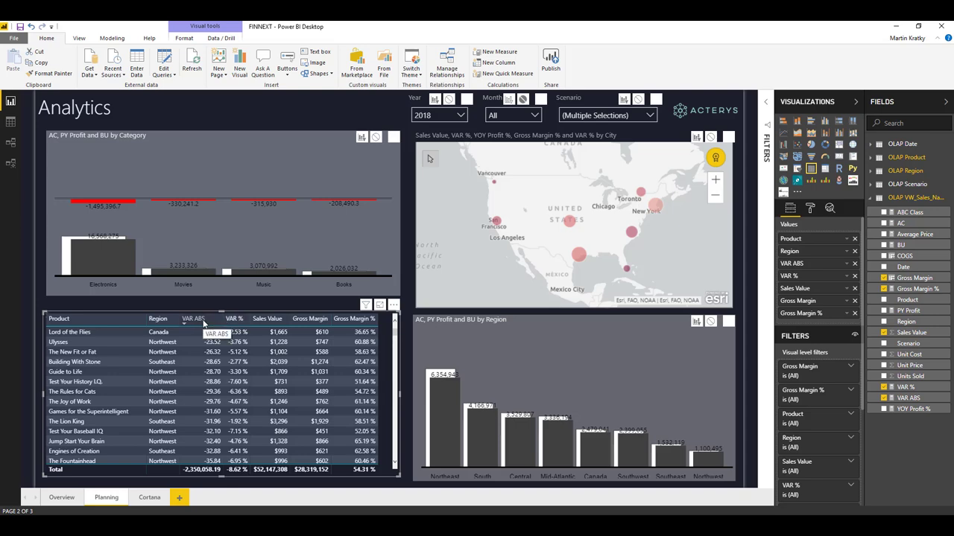
{"action": "left_click", "coordinate": [204, 320]}
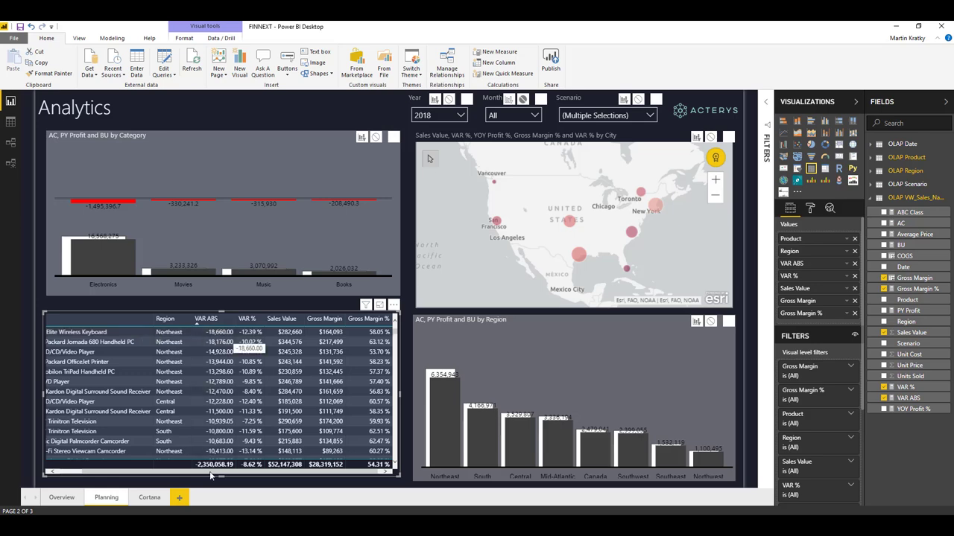
{"action": "left_click_drag", "start_coordinate": [211, 475], "coordinate": [171, 475]}
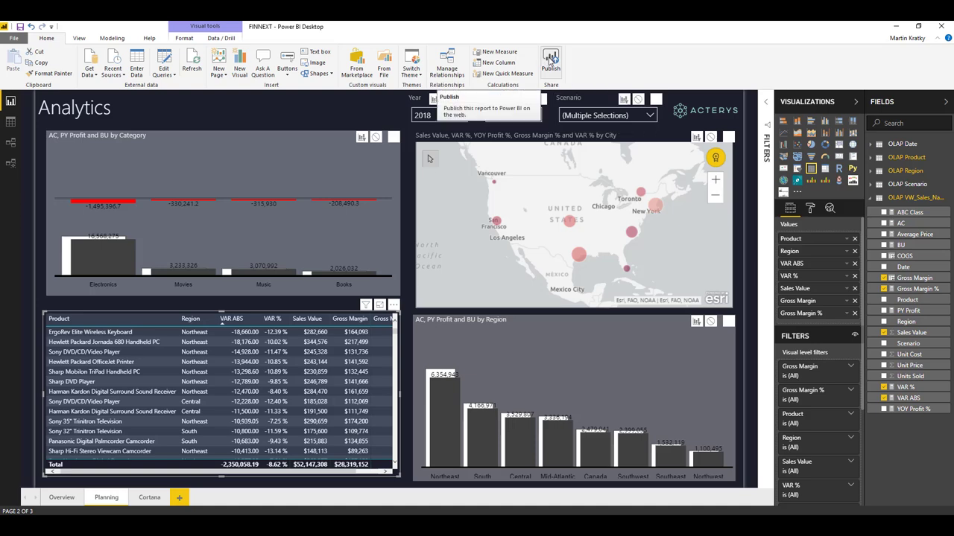
Save FINNEXT, publish it to the Power BI service, and launch Get Quick Insights
{"action": "left_click", "coordinate": [549, 64]}
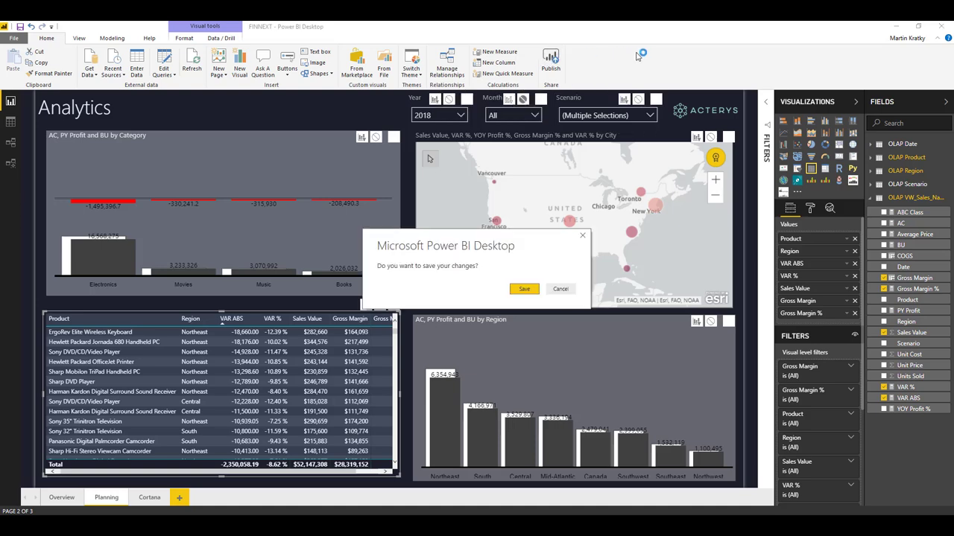
{"action": "left_click", "coordinate": [524, 289]}
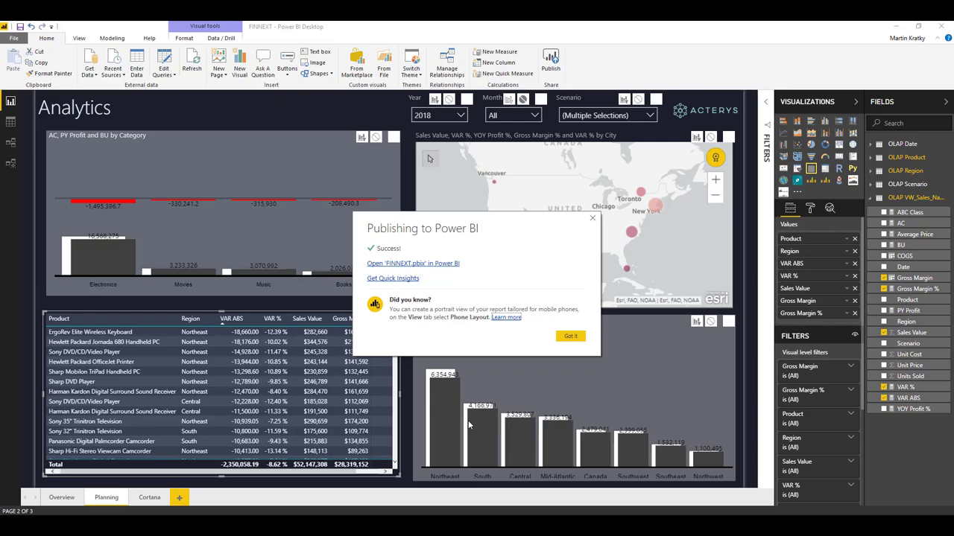
{"action": "left_click", "coordinate": [404, 279]}
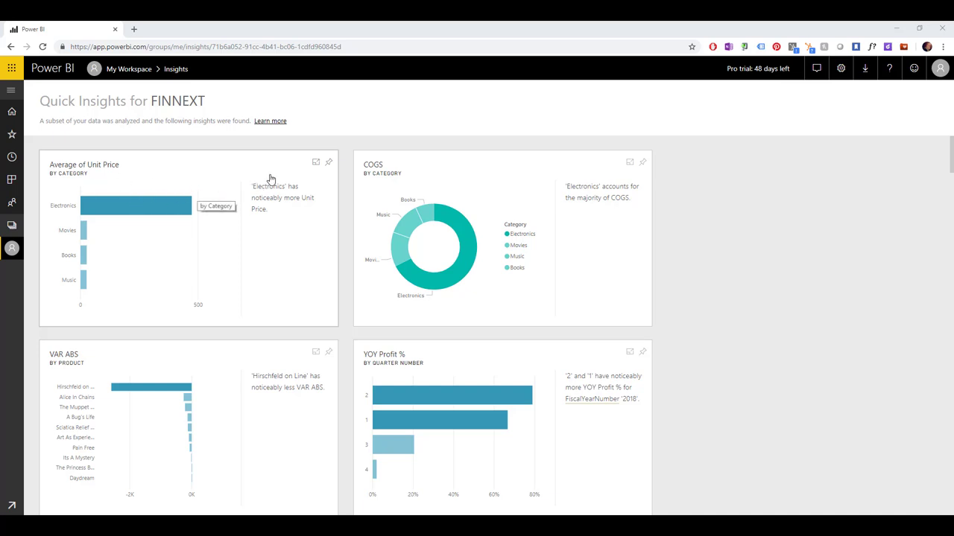
Scroll through FINNEXT's Quick Insights cards on unit price, COGS, VAR ABS and YOY Profit %
{"action": "scroll", "coordinate": [283, 180], "scroll_direction": "down", "scroll_amount": 3}
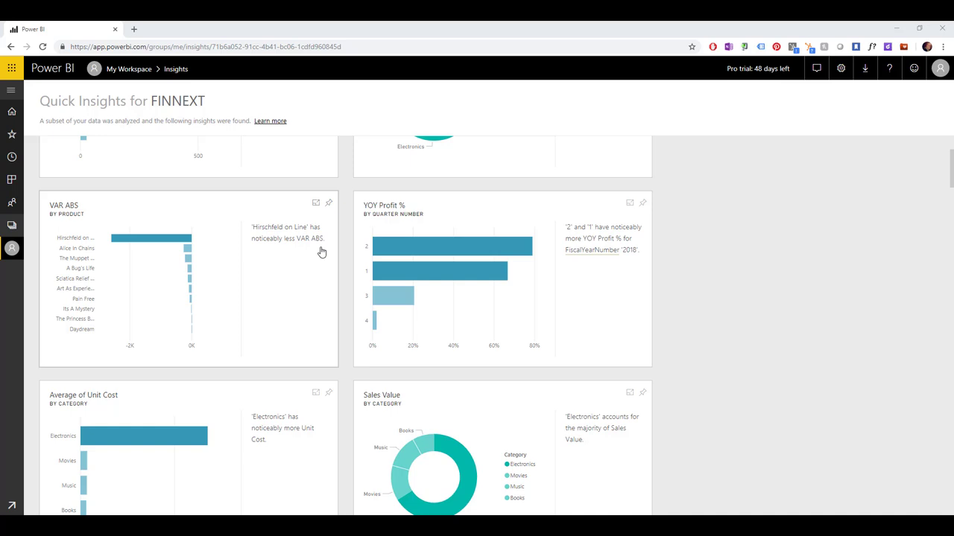
{"action": "mouse_move", "coordinate": [159, 243]}
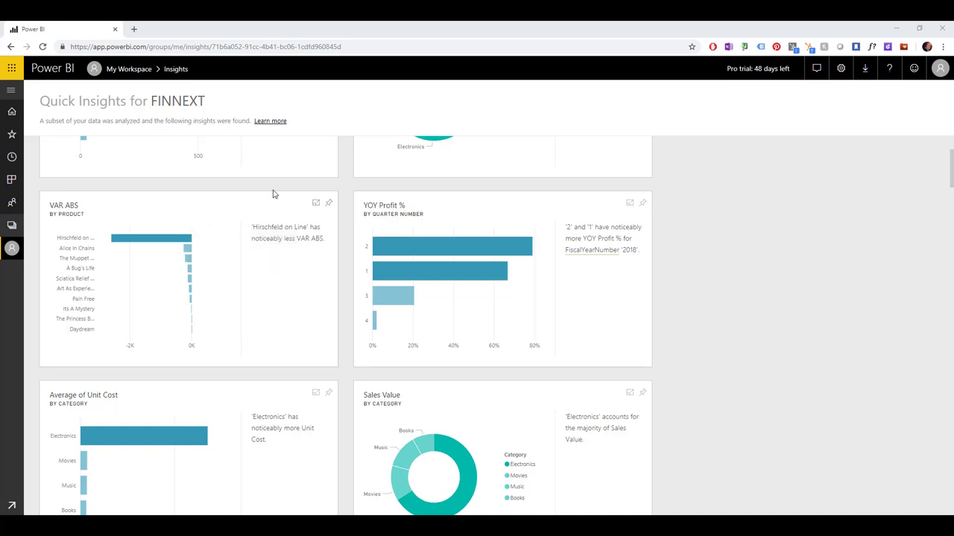
{"action": "scroll", "coordinate": [273, 192], "scroll_direction": "down", "scroll_amount": 1}
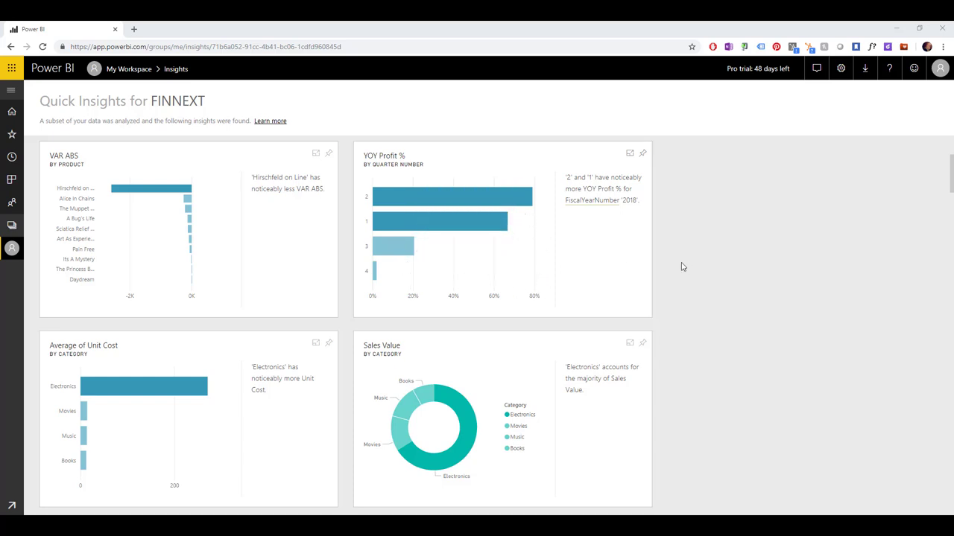
{"action": "scroll", "coordinate": [741, 239], "scroll_direction": "down", "scroll_amount": 2}
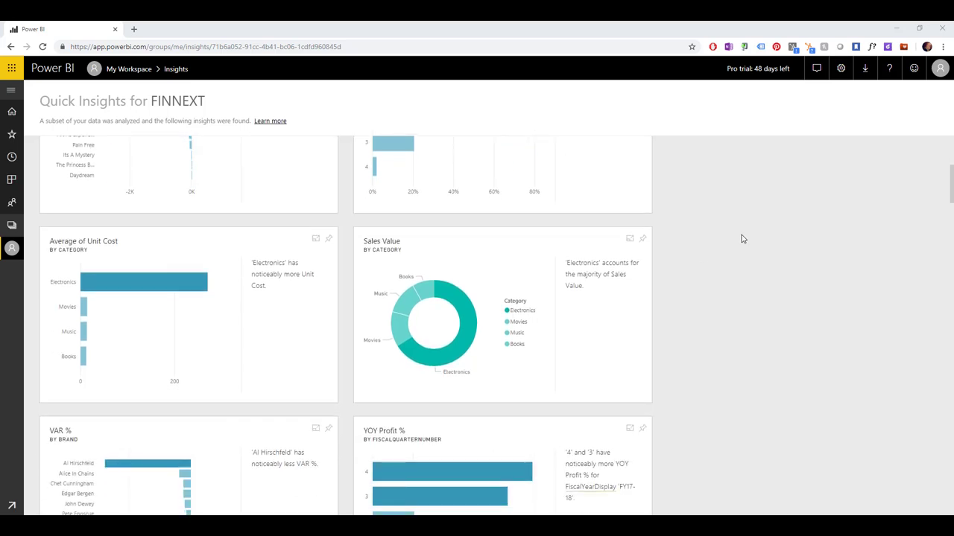
{"action": "scroll", "coordinate": [736, 216], "scroll_direction": "down", "scroll_amount": 4}
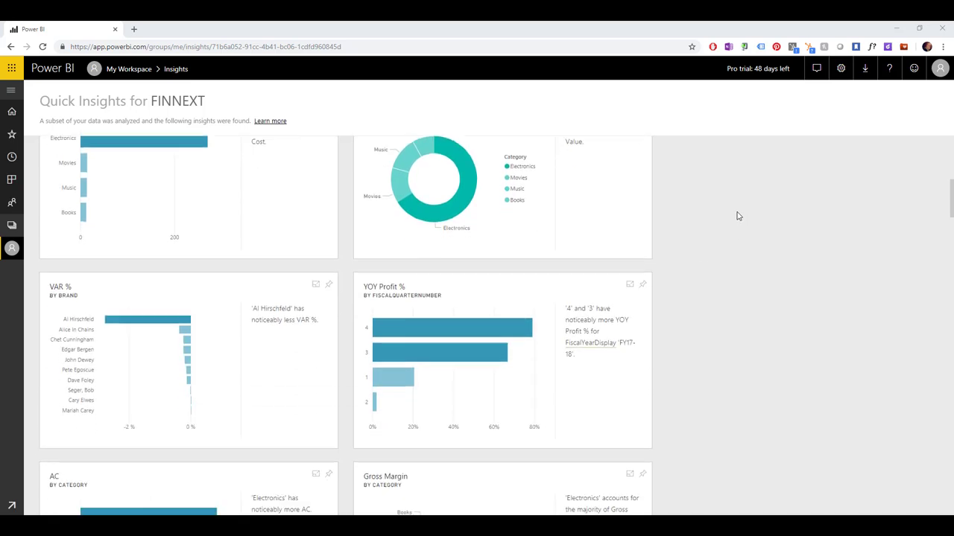
{"action": "scroll", "coordinate": [738, 216], "scroll_direction": "down", "scroll_amount": 3}
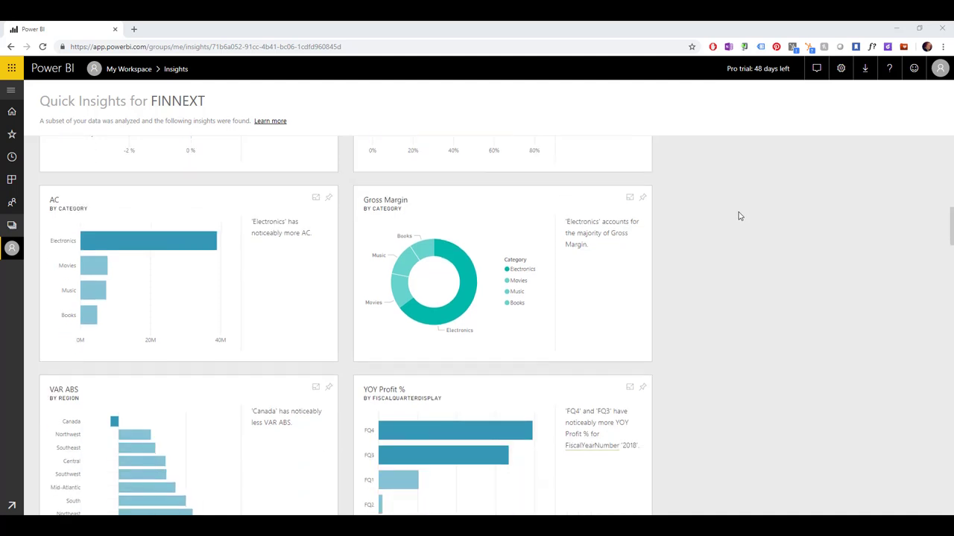
{"action": "scroll", "coordinate": [739, 216], "scroll_direction": "down", "scroll_amount": 1}
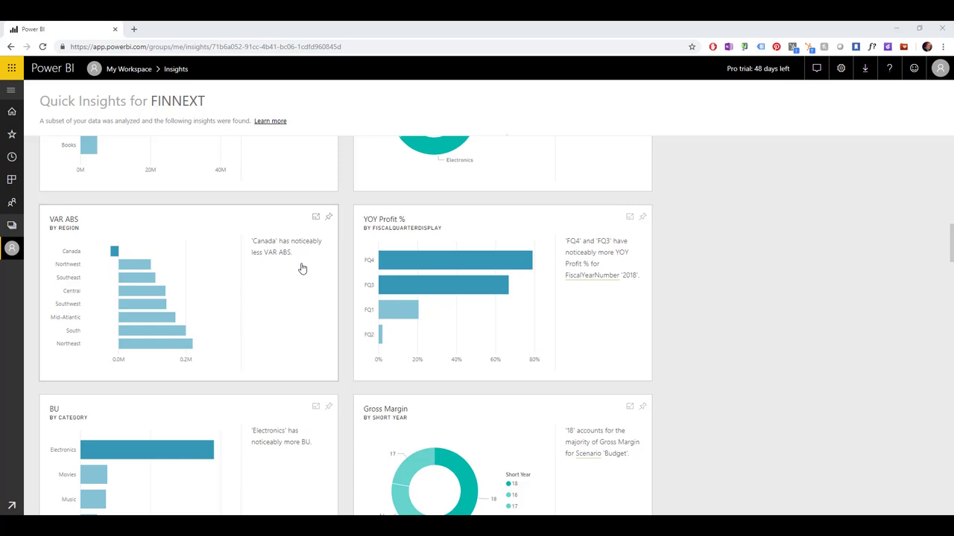
{"action": "scroll", "coordinate": [293, 266], "scroll_direction": "down", "scroll_amount": 6}
{"action": "scroll", "coordinate": [293, 267], "scroll_direction": "down", "scroll_amount": 3}
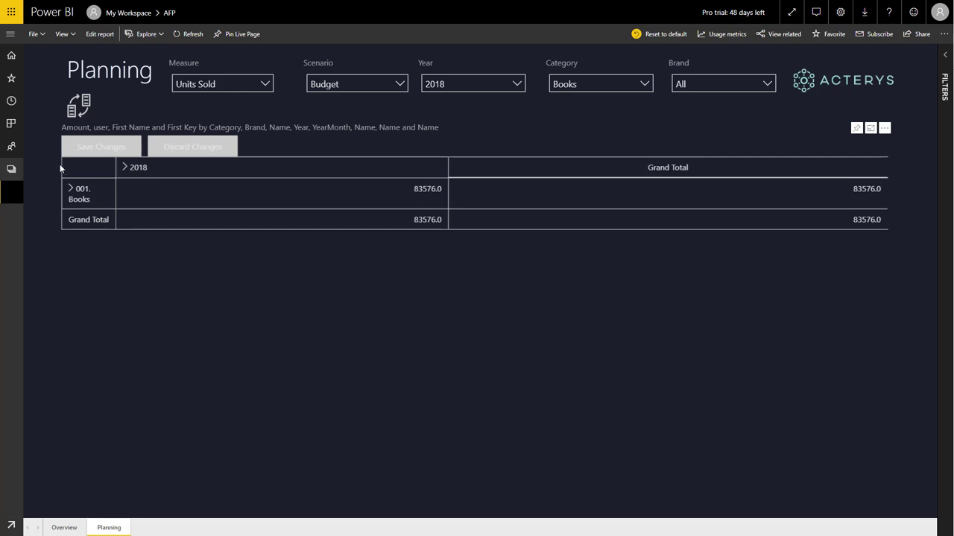
In the Sales Cube Splash Copy panel, set the source to Units Sold, Actual, 2018
{"action": "left_click", "coordinate": [77, 112]}
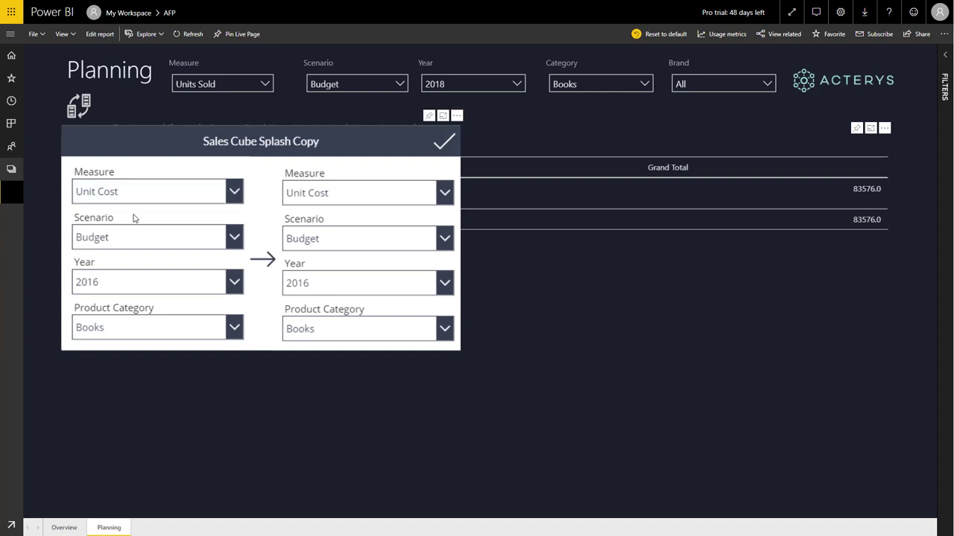
{"action": "left_click", "coordinate": [230, 197]}
{"action": "left_click", "coordinate": [152, 254]}
{"action": "left_click", "coordinate": [235, 238]}
{"action": "left_click", "coordinate": [149, 258]}
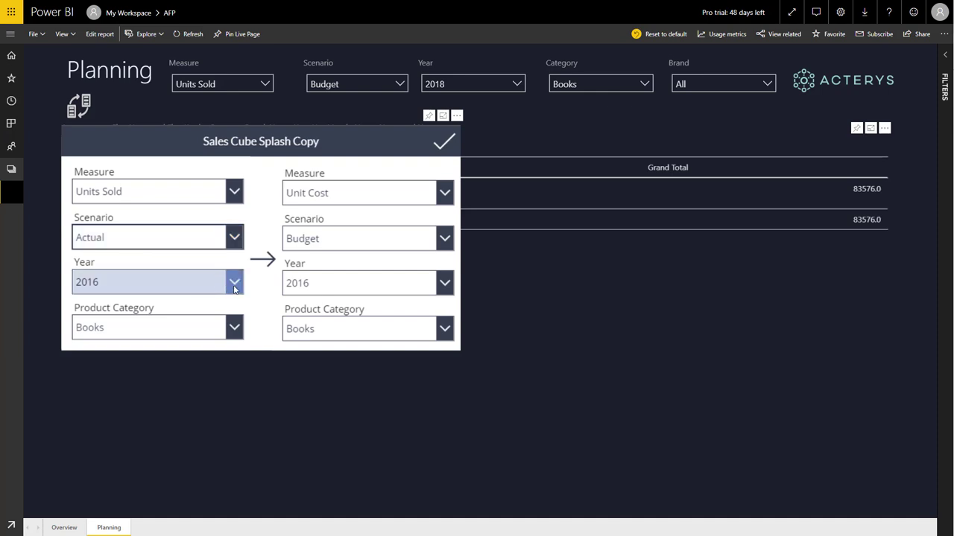
{"action": "left_click", "coordinate": [232, 283]}
{"action": "left_click", "coordinate": [93, 199]}
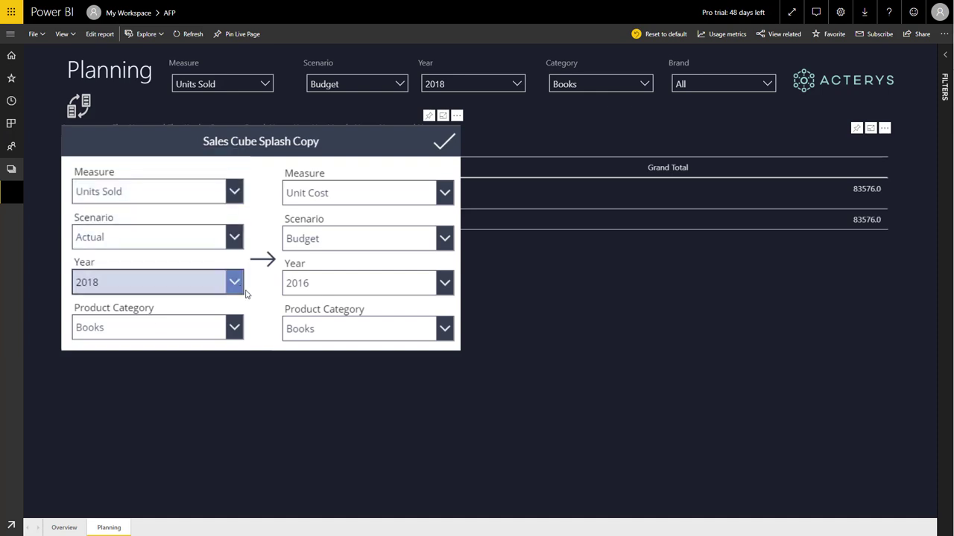
Set the target to 2019 Units Sold and run the copy into Books' budget
{"action": "left_click", "coordinate": [444, 283]}
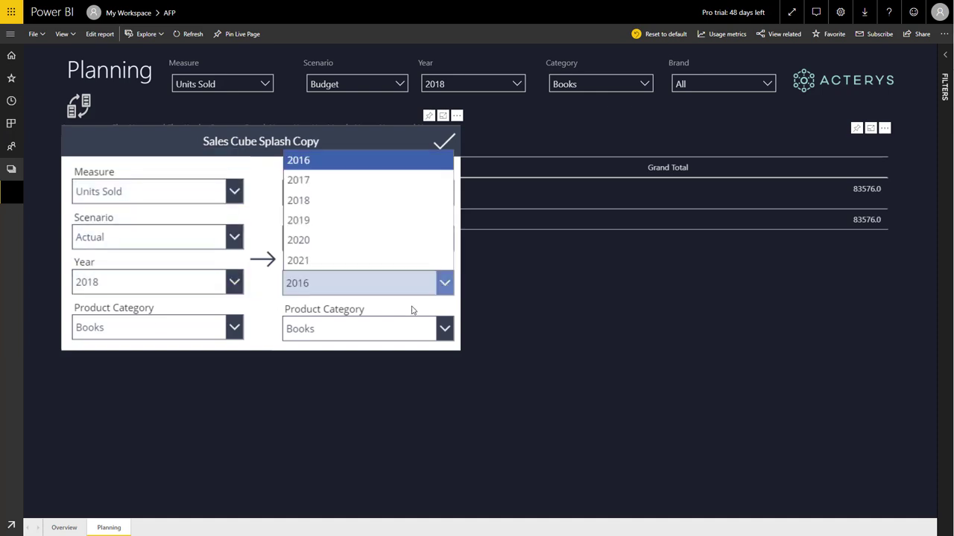
{"action": "left_click", "coordinate": [314, 221]}
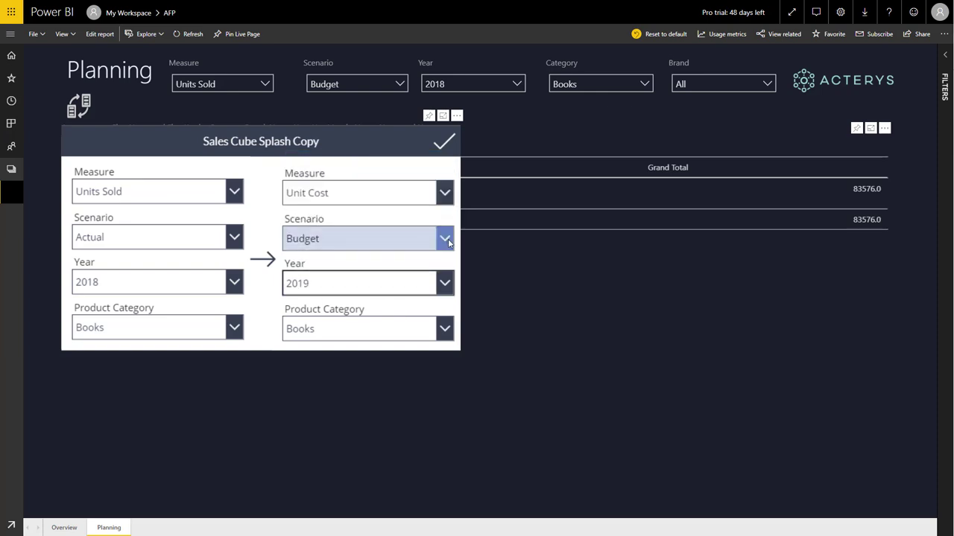
{"action": "left_click", "coordinate": [439, 195]}
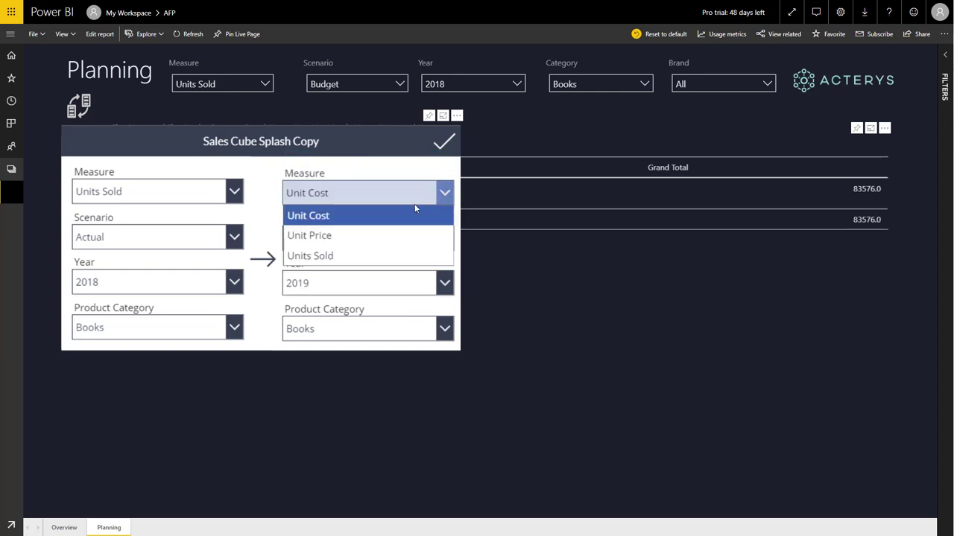
{"action": "left_click", "coordinate": [340, 256]}
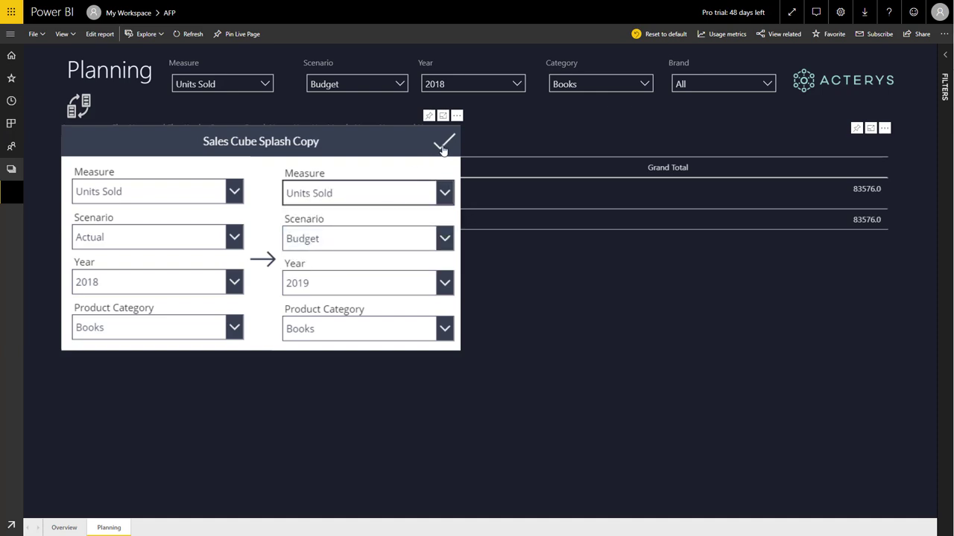
{"action": "left_click", "coordinate": [443, 145]}
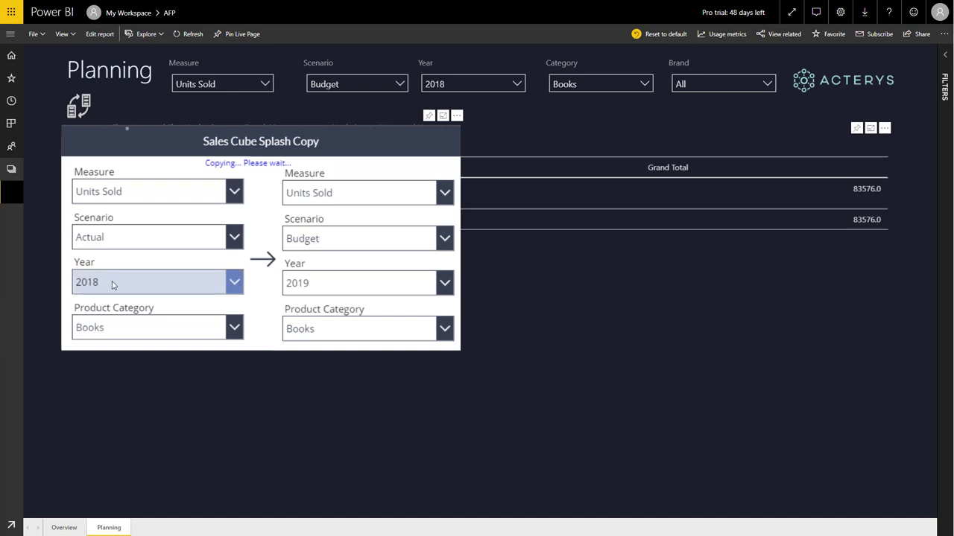
{"action": "left_click", "coordinate": [91, 109]}
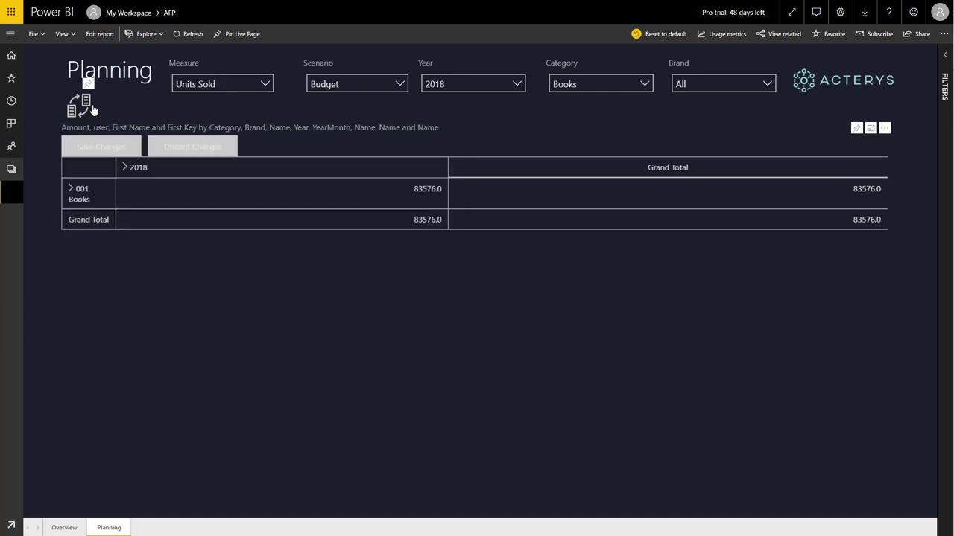
Show the 2019 Books budget (81538) by subcategory and start editing Art & Architecture
{"action": "left_click", "coordinate": [517, 84]}
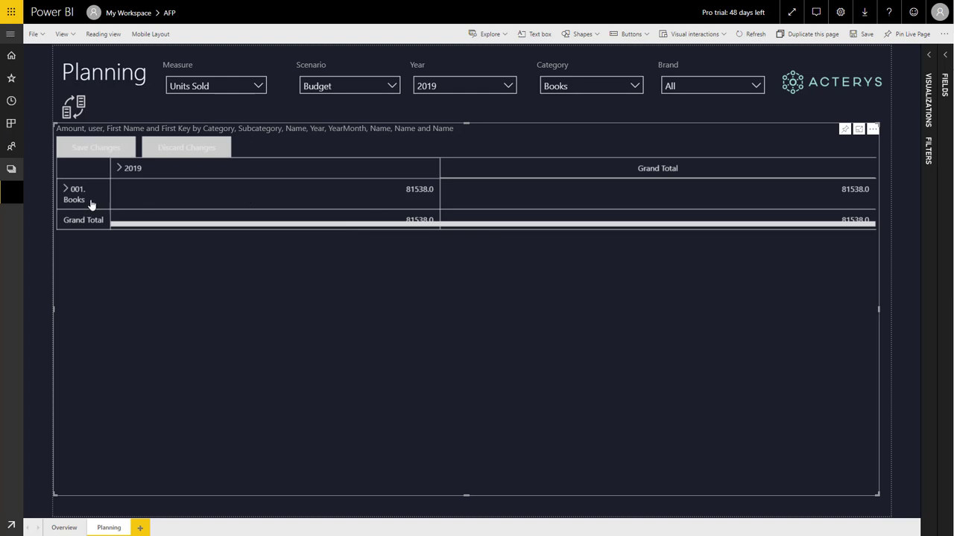
{"action": "left_click", "coordinate": [66, 189]}
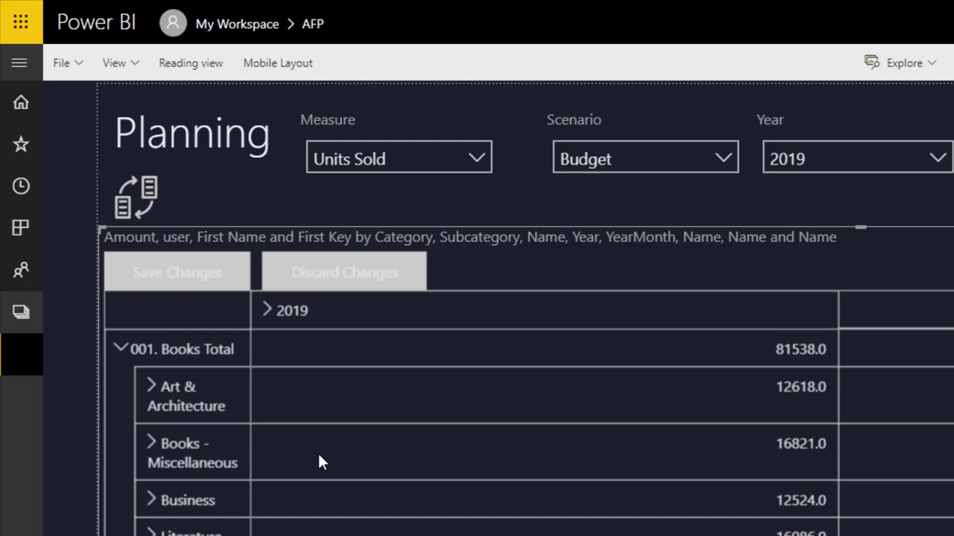
{"action": "left_click", "coordinate": [793, 394]}
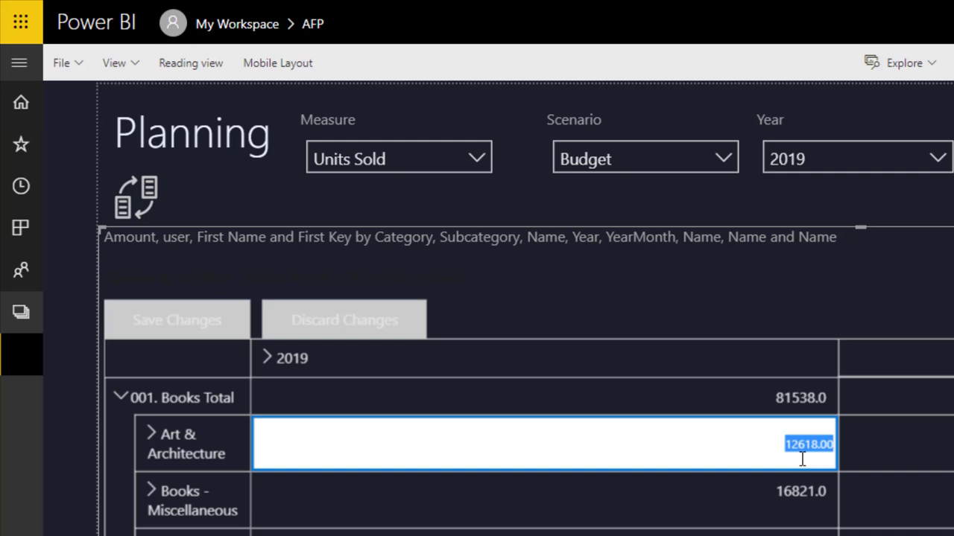
Set Art & Architecture to 20000 and raise Books - Miscellaneous by 10%, then collapse Books
{"action": "type", "text": "20000"}
{"action": "key", "text": "Return"}
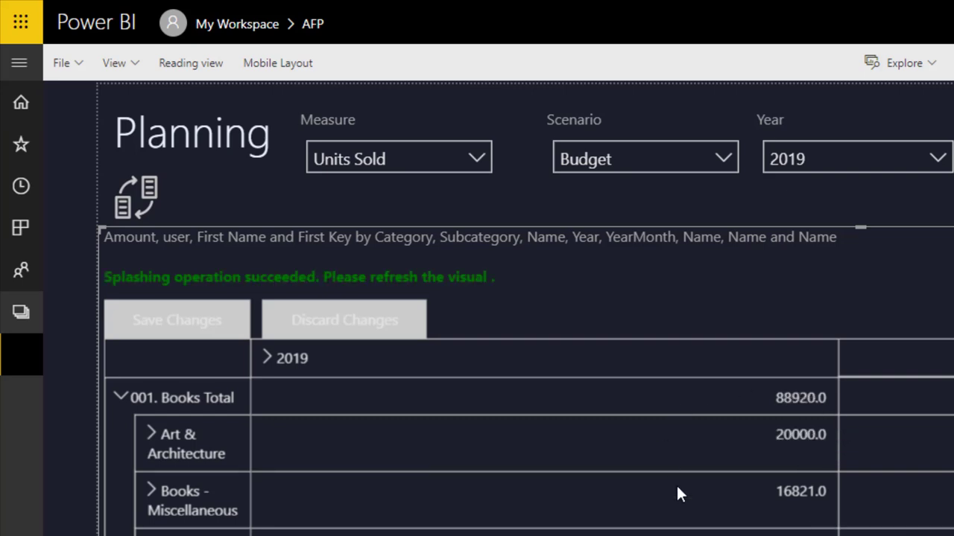
{"action": "double_click", "coordinate": [812, 510]}
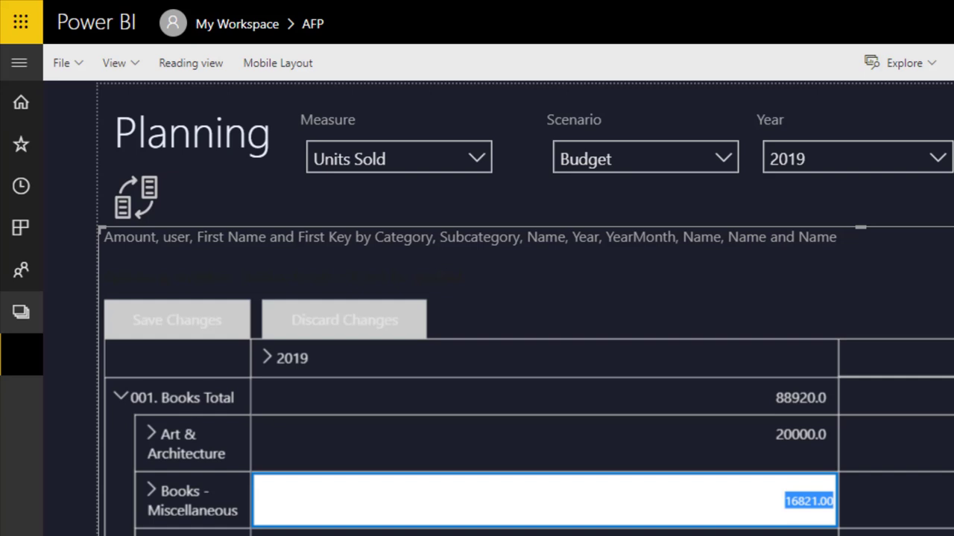
{"action": "type", "text": "10%"}
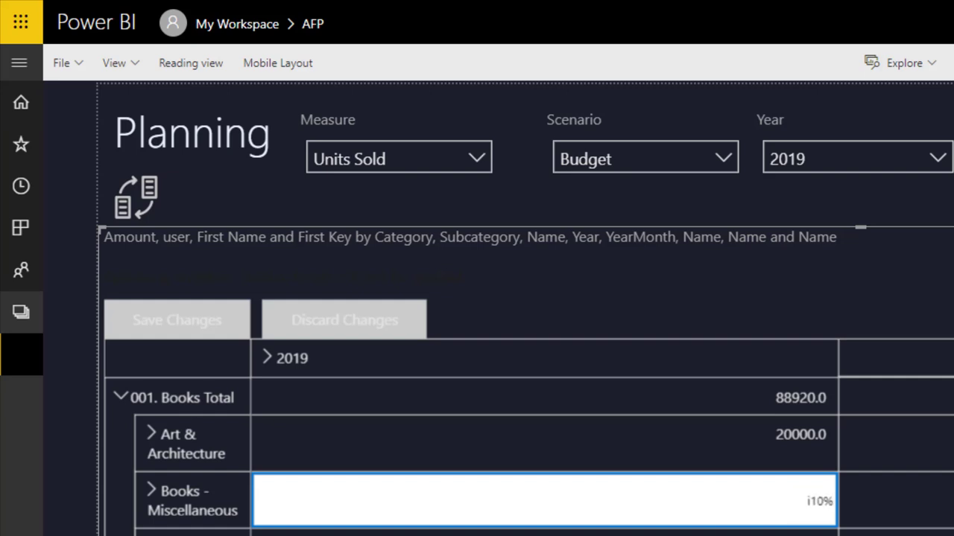
{"action": "key", "text": "Return"}
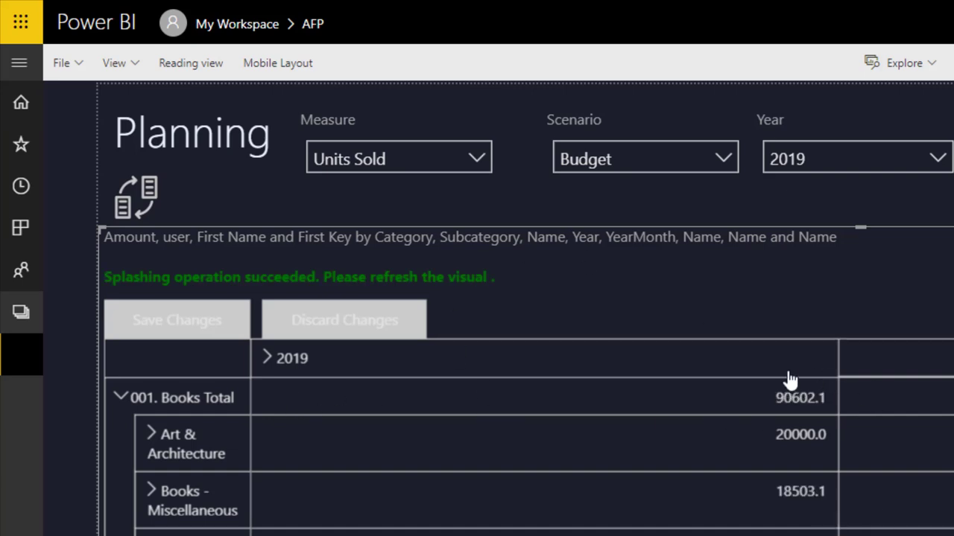
{"action": "left_click", "coordinate": [124, 400]}
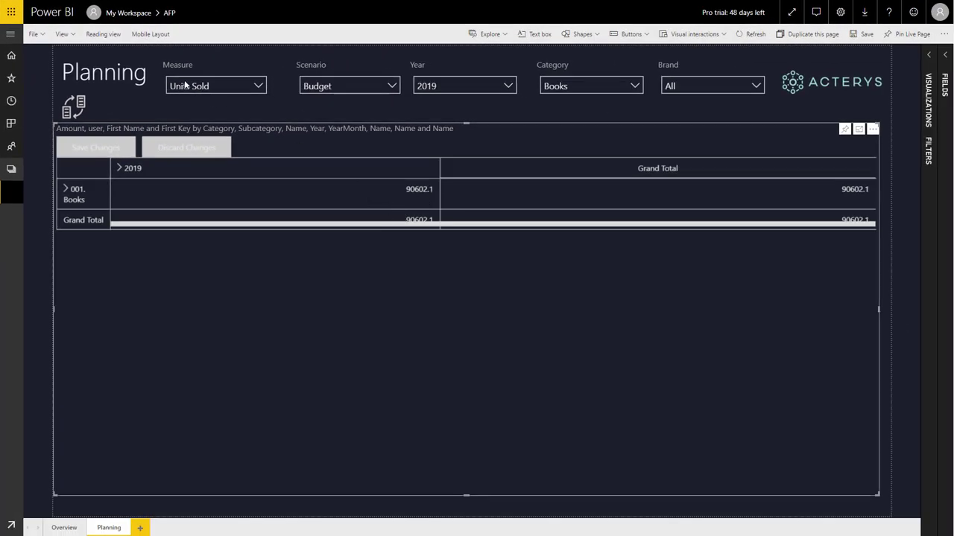
Enter 100000 as the 2019 Books total and expand Books to view the spread subcategory values
{"action": "left_click", "coordinate": [418, 192]}
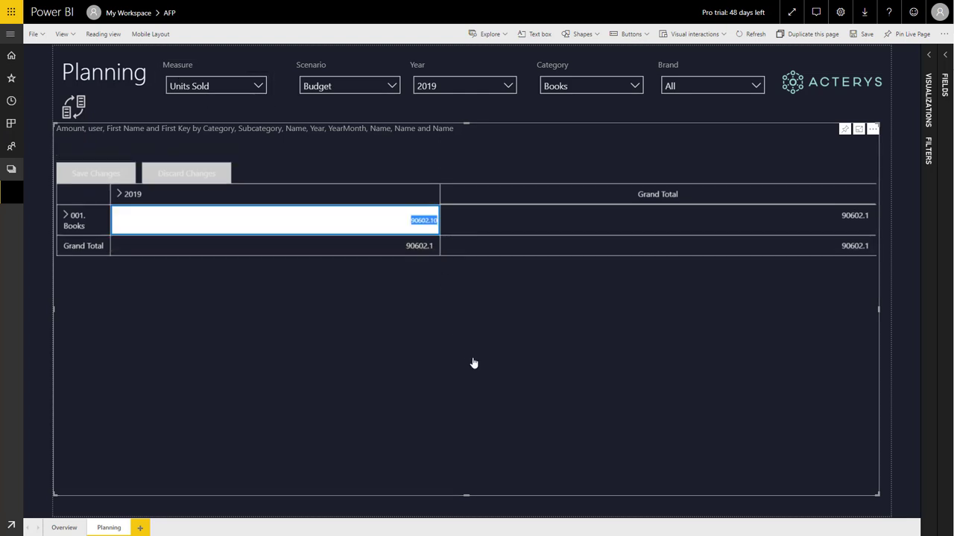
{"action": "type", "text": "100000"}
{"action": "key", "text": "Return"}
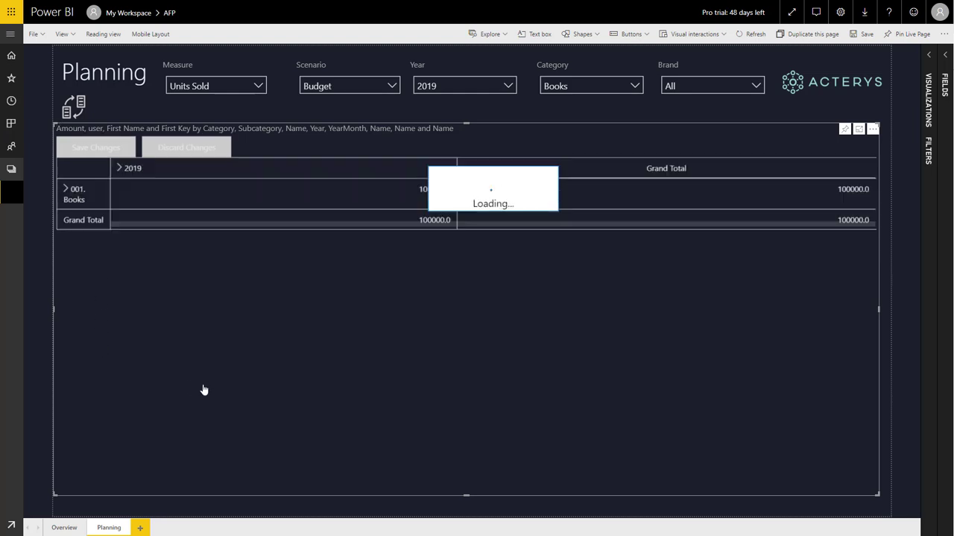
{"action": "left_click", "coordinate": [67, 190]}
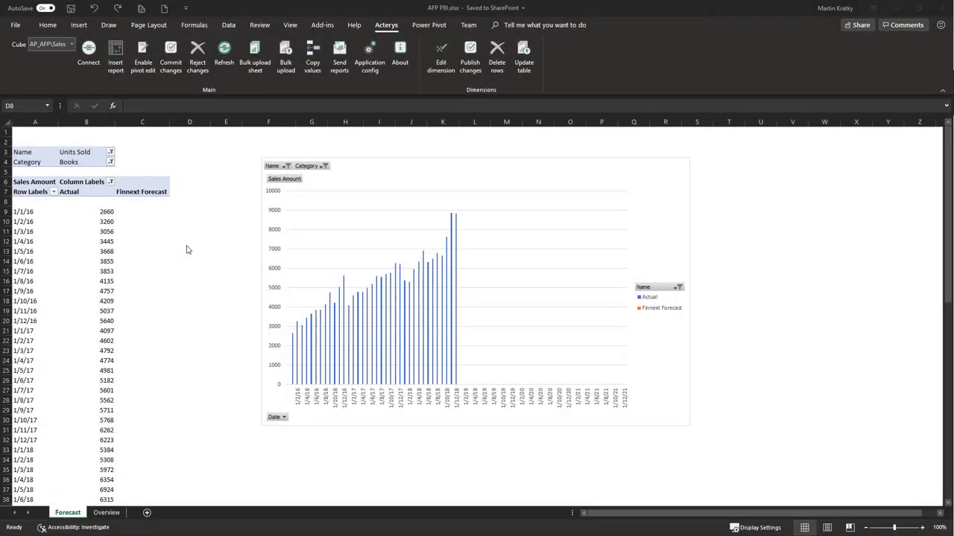
In the forecast workbook, collapse the cube field groups in PivotTable Fields through OLAP Date
{"action": "left_click", "coordinate": [196, 203]}
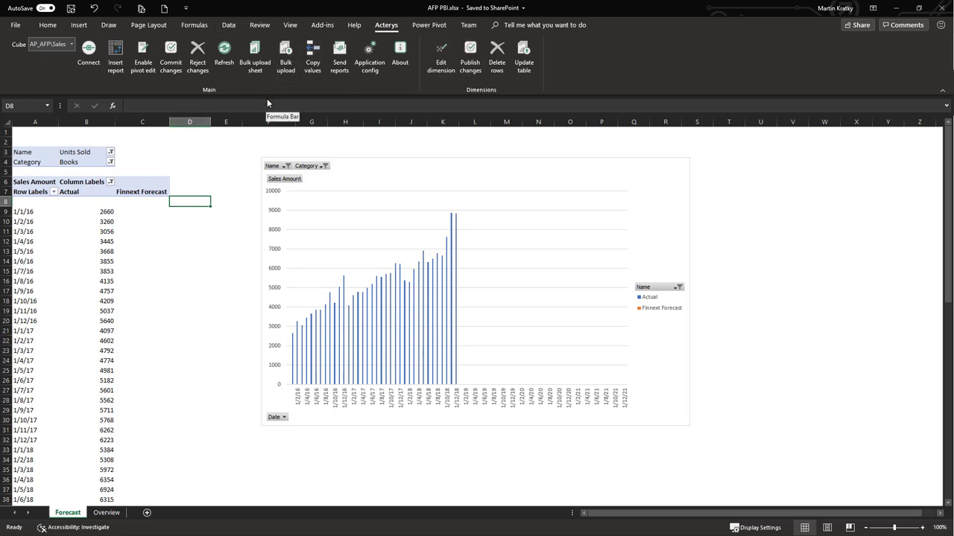
{"action": "left_click", "coordinate": [110, 231]}
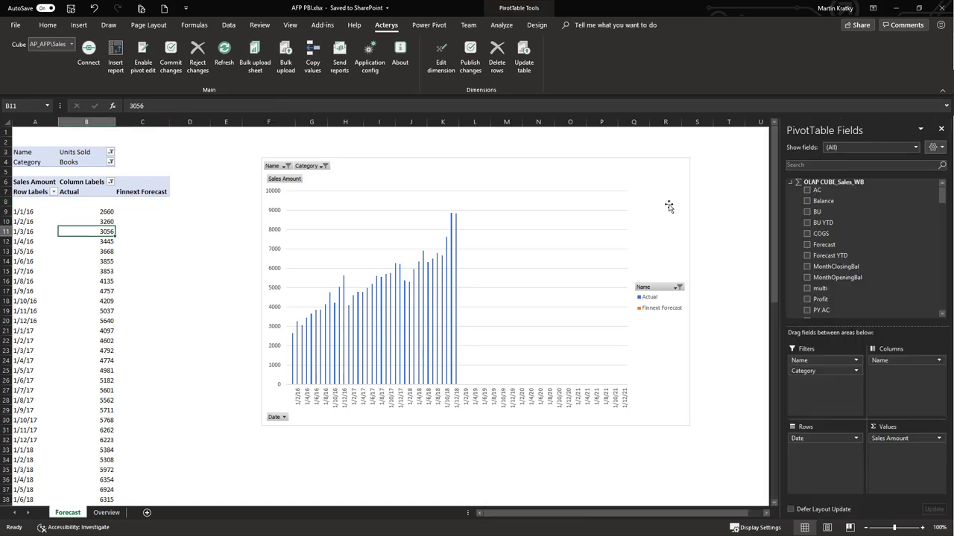
{"action": "left_click", "coordinate": [791, 184]}
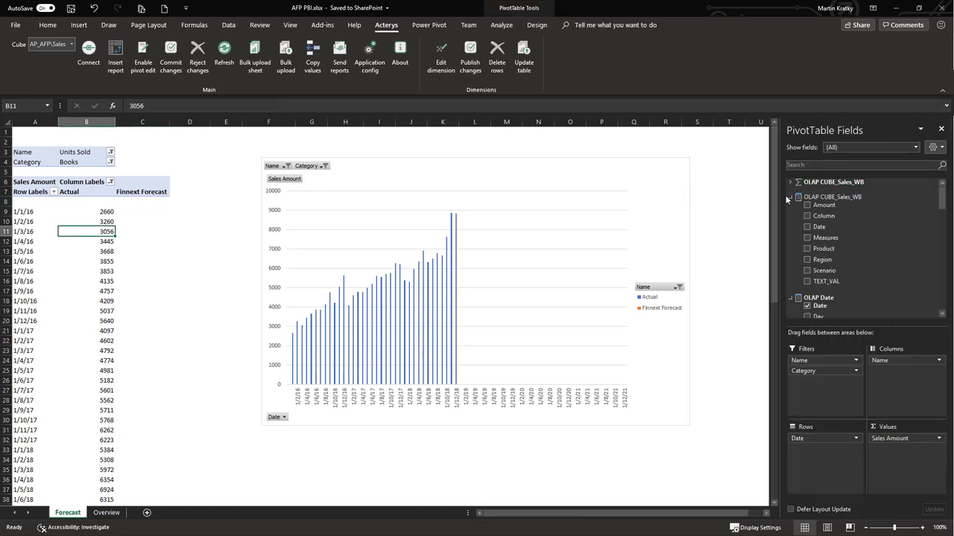
{"action": "left_click", "coordinate": [788, 197]}
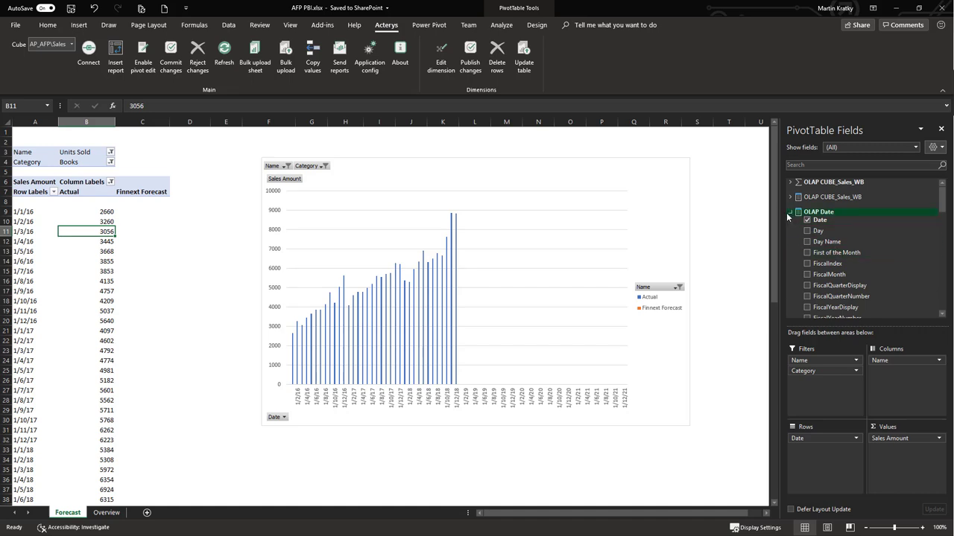
{"action": "left_click", "coordinate": [789, 212]}
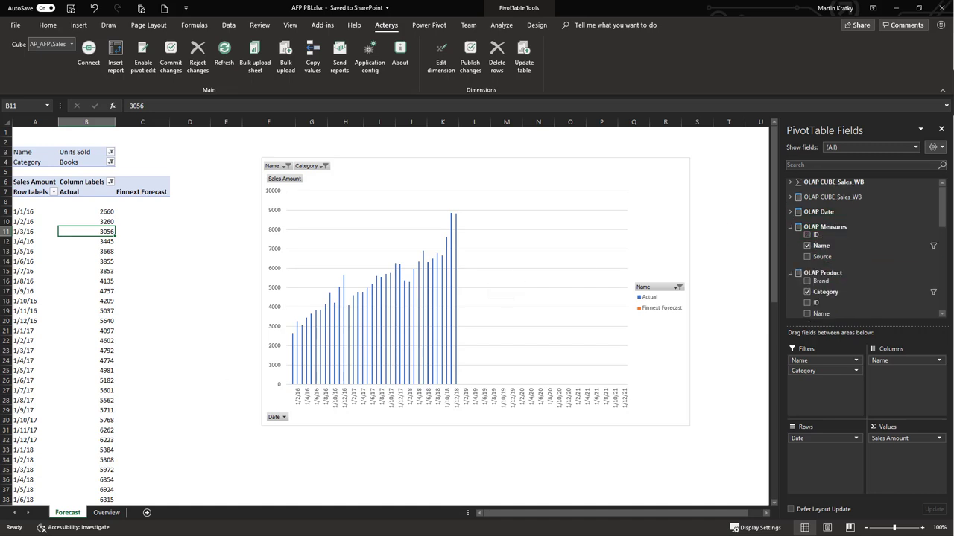
Check the Overview sheet, then return to the Forecast sheet and select cell C45
{"action": "left_click", "coordinate": [104, 514]}
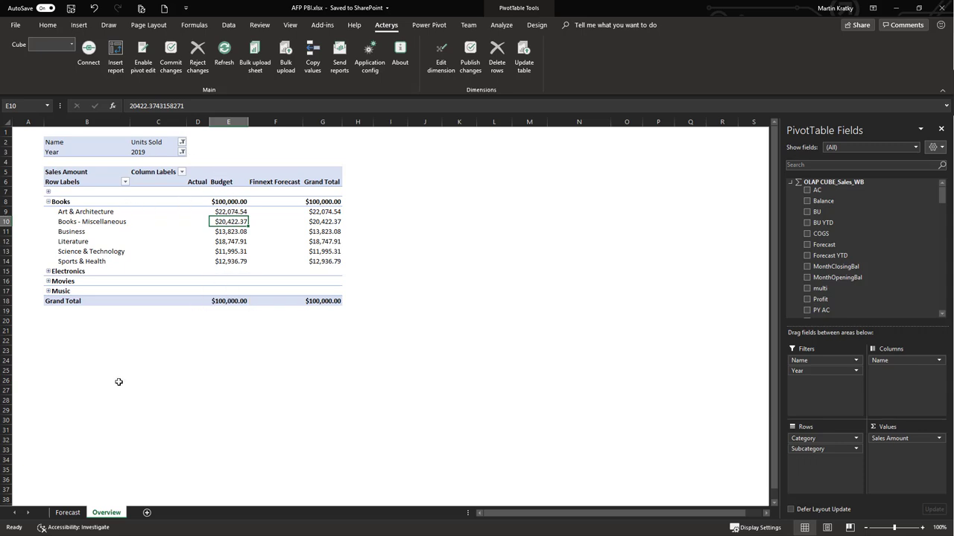
{"action": "left_click", "coordinate": [68, 515]}
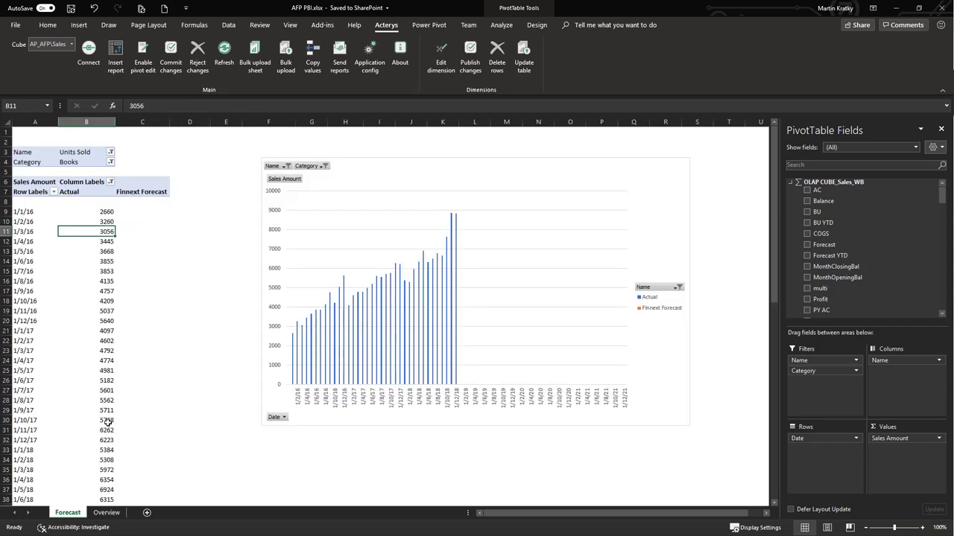
{"action": "scroll", "coordinate": [108, 422], "scroll_direction": "down", "scroll_amount": 4}
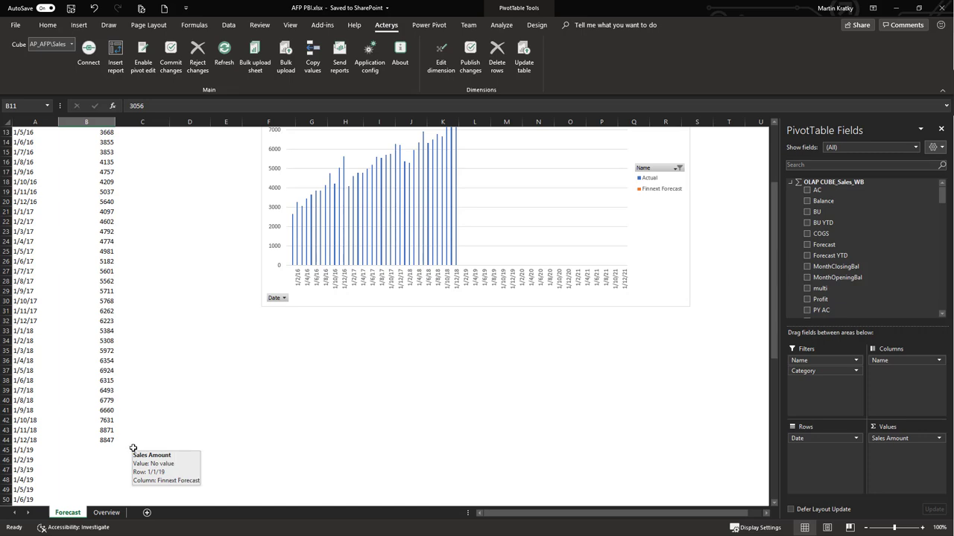
{"action": "left_click", "coordinate": [133, 447]}
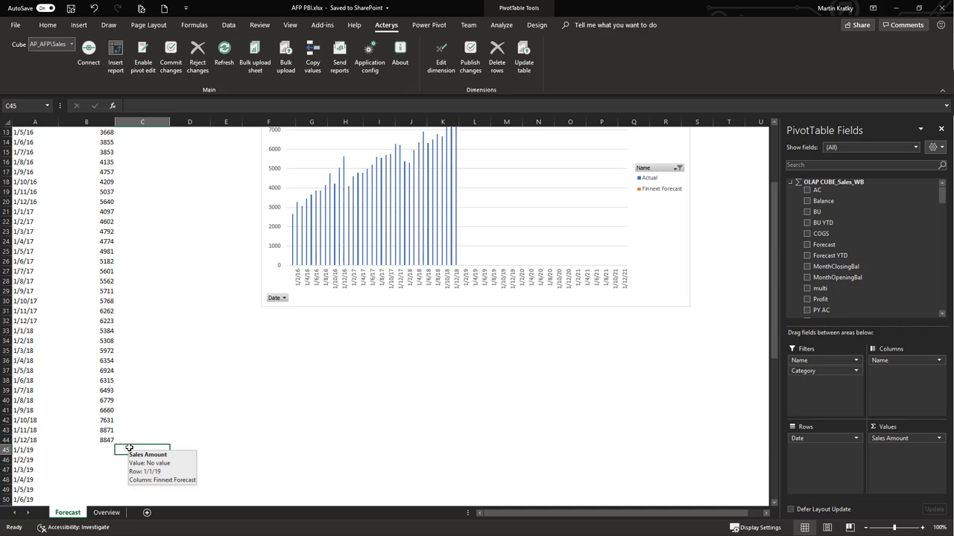
In C45, start a FORECAST.ETS formula targeting DATEVALUE of 1/1/19, with B9:B44 sales as history
{"action": "type", "text": "=fore"}
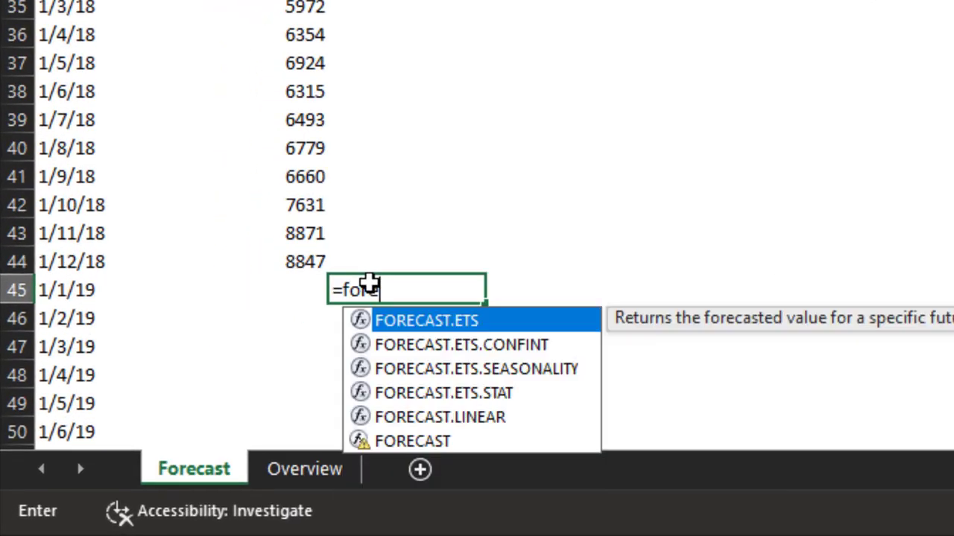
{"action": "key", "text": "Tab"}
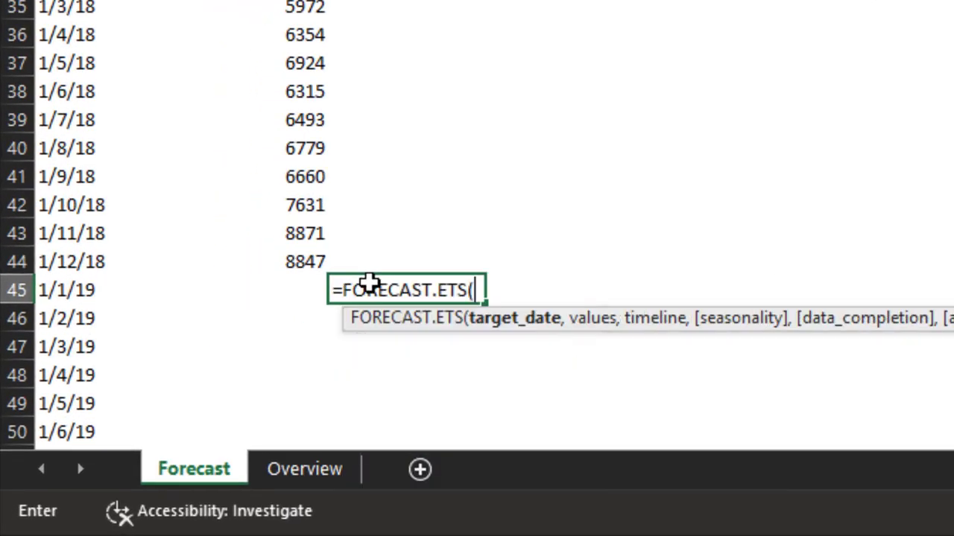
{"action": "type", "text": "da"}
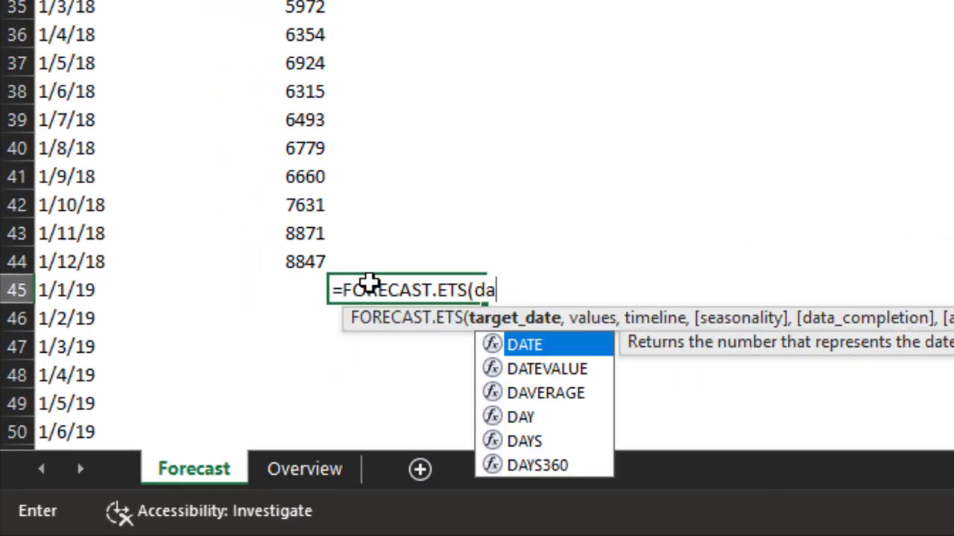
{"action": "key", "text": "Down"}
{"action": "key", "text": "Tab"}
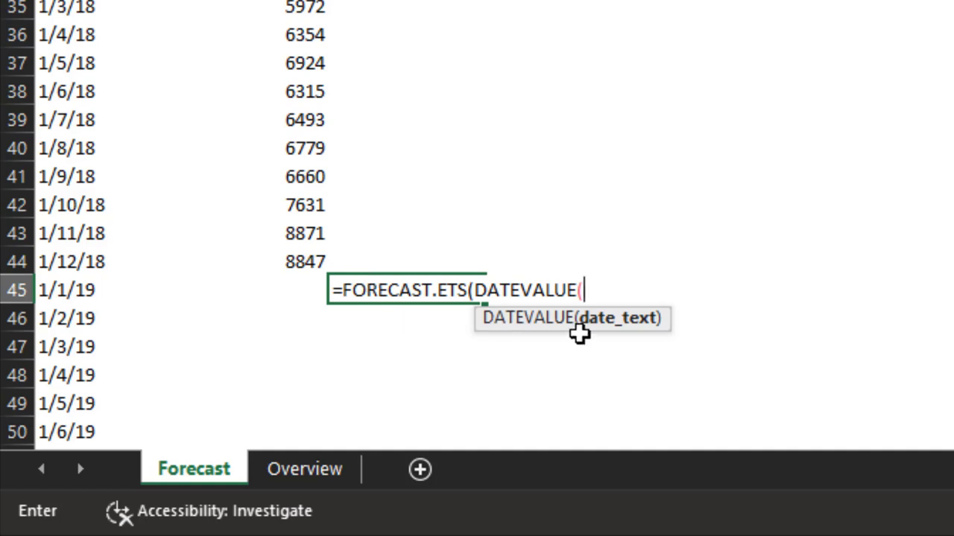
{"action": "left_click", "coordinate": [87, 291]}
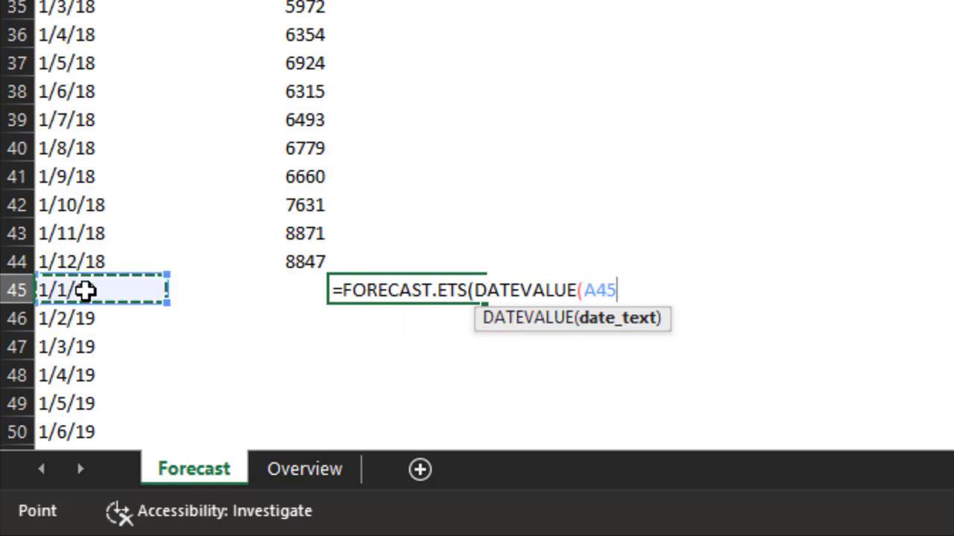
{"action": "type", "text": "),"}
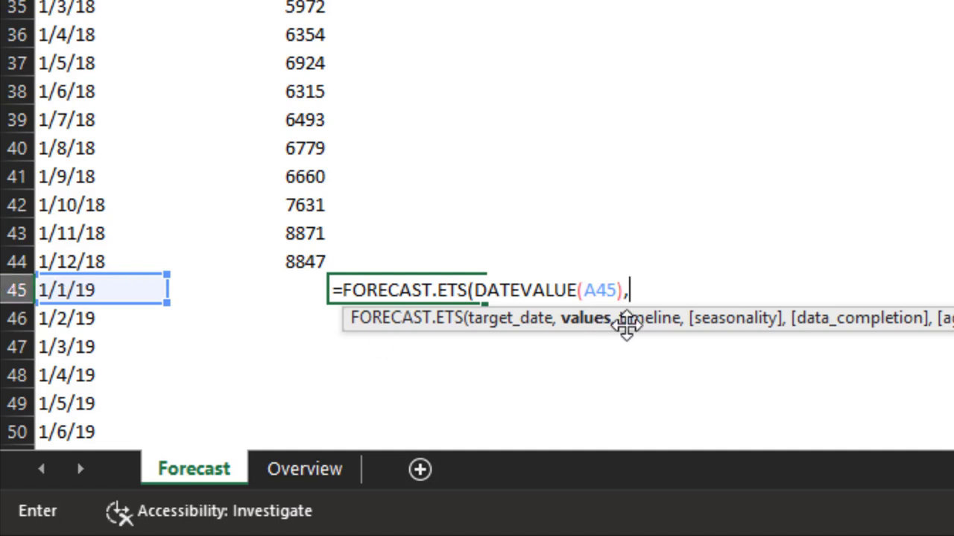
{"action": "left_click_drag", "start_coordinate": [308, 258], "coordinate": [306, 0]}
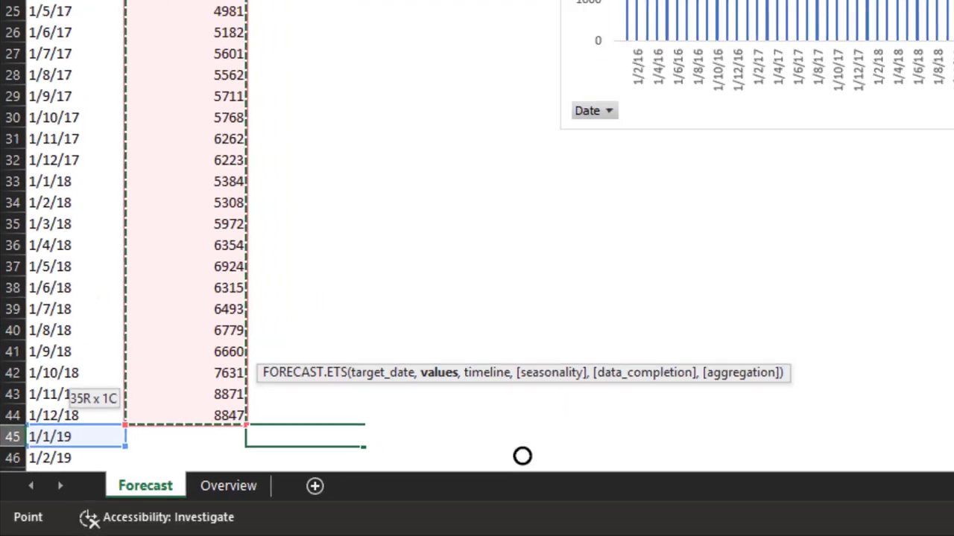
{"action": "left_click_drag", "start_coordinate": [204, 0], "coordinate": [204, 0]}
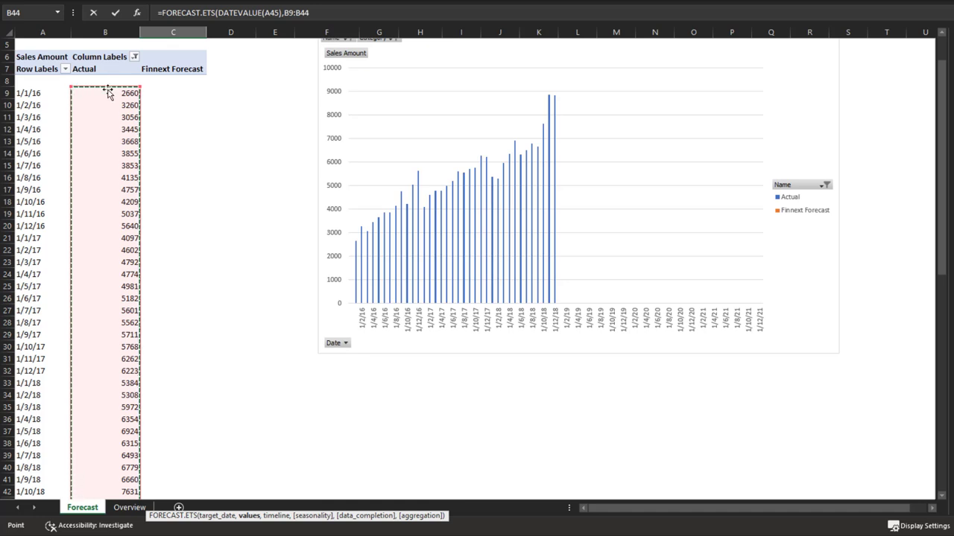
Add DATEVALUE(A9:A44) as the timeline argument and enter the completed forecast formula
{"action": "left_click", "coordinate": [319, 11]}
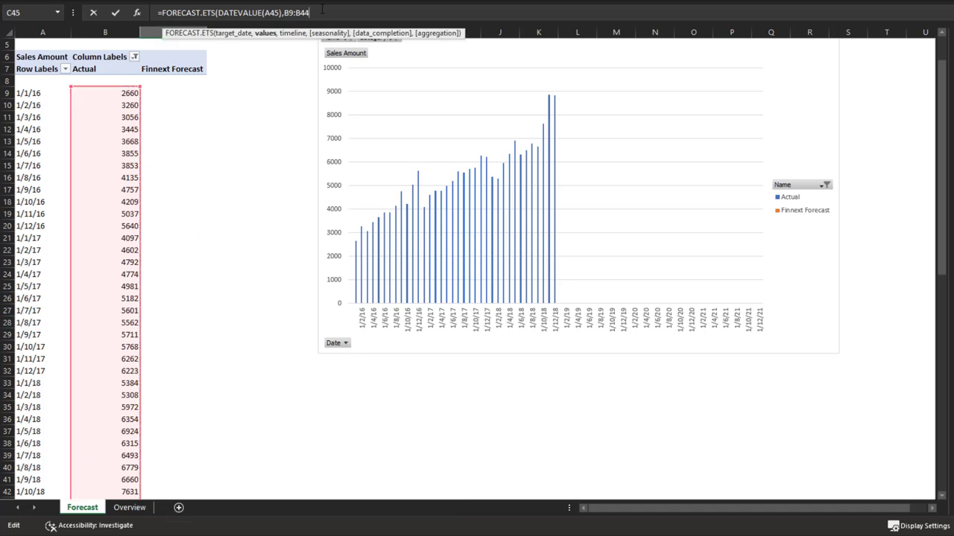
{"action": "type", "text": ",da"}
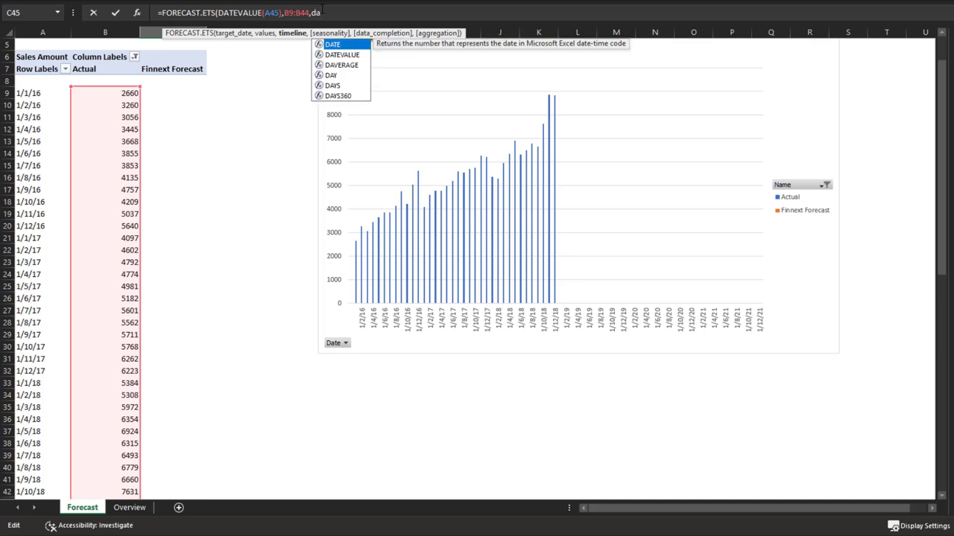
{"action": "key", "text": "Down"}
{"action": "key", "text": "Tab"}
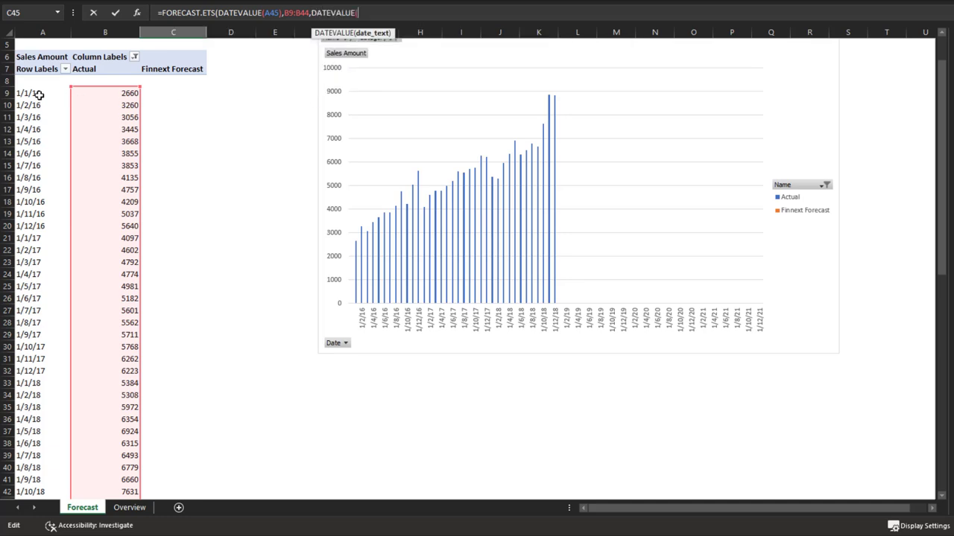
{"action": "left_click_drag", "start_coordinate": [37, 94], "coordinate": [37, 443]}
{"action": "left_click_drag", "start_coordinate": [9, 360], "coordinate": [15, 201]}
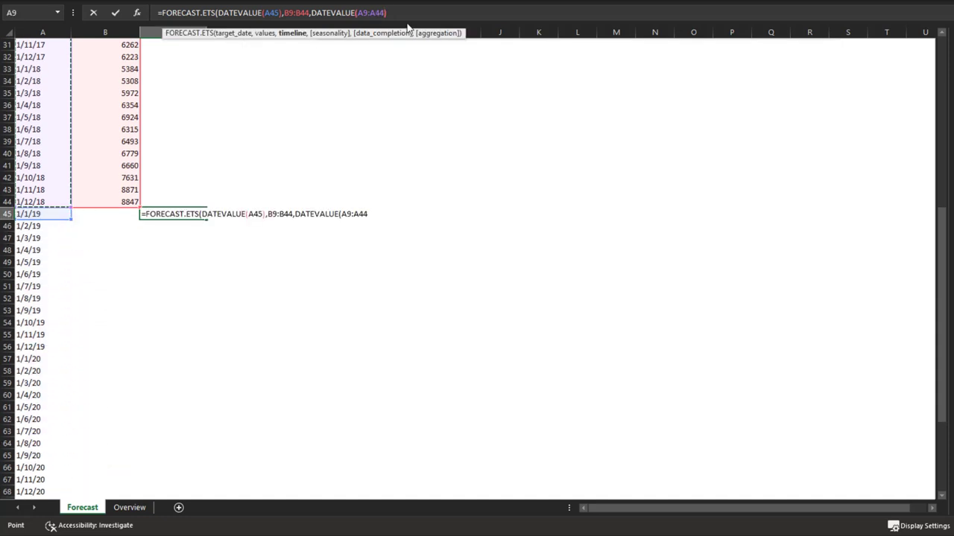
{"action": "type", "text": ")"}
{"action": "type", "text": ")"}
{"action": "key", "text": "Return"}
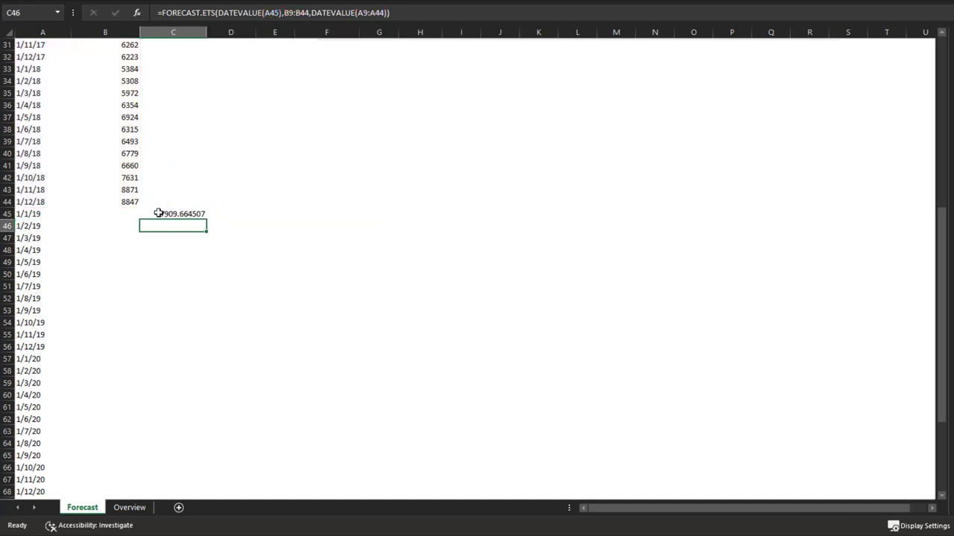
Fill the C45 forecast formula down to row 68, through 1/12/20
{"action": "left_click", "coordinate": [186, 214]}
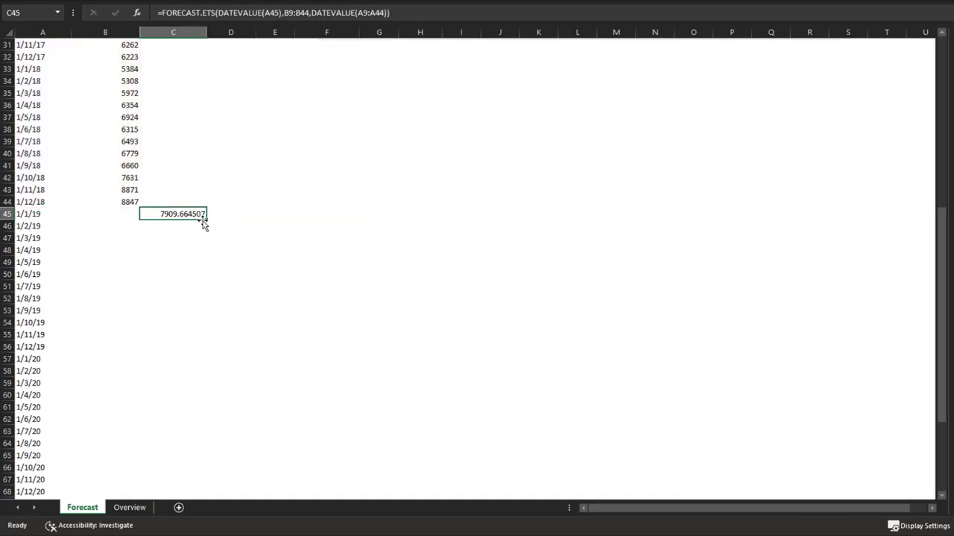
{"action": "left_click_drag", "start_coordinate": [207, 220], "coordinate": [181, 507]}
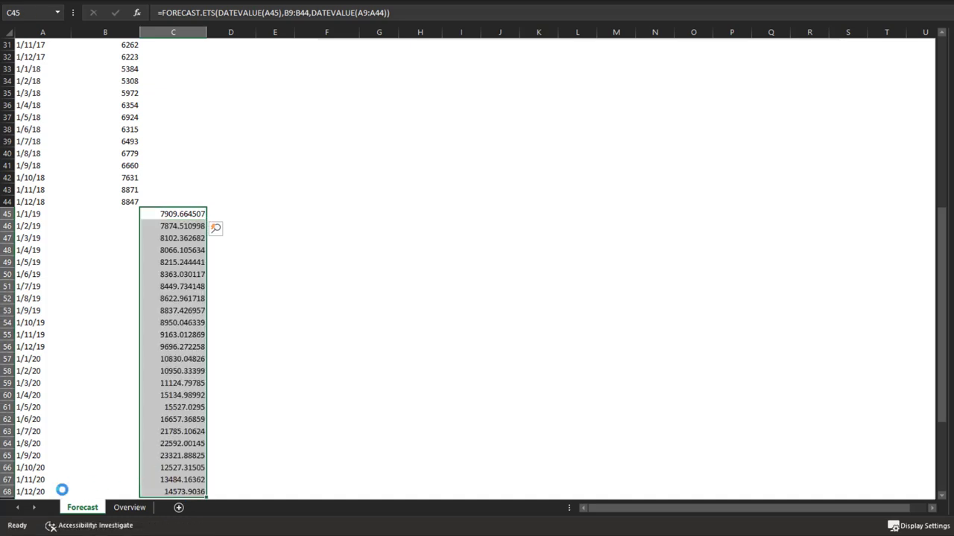
{"action": "scroll", "coordinate": [270, 341], "scroll_direction": "up", "scroll_amount": 10}
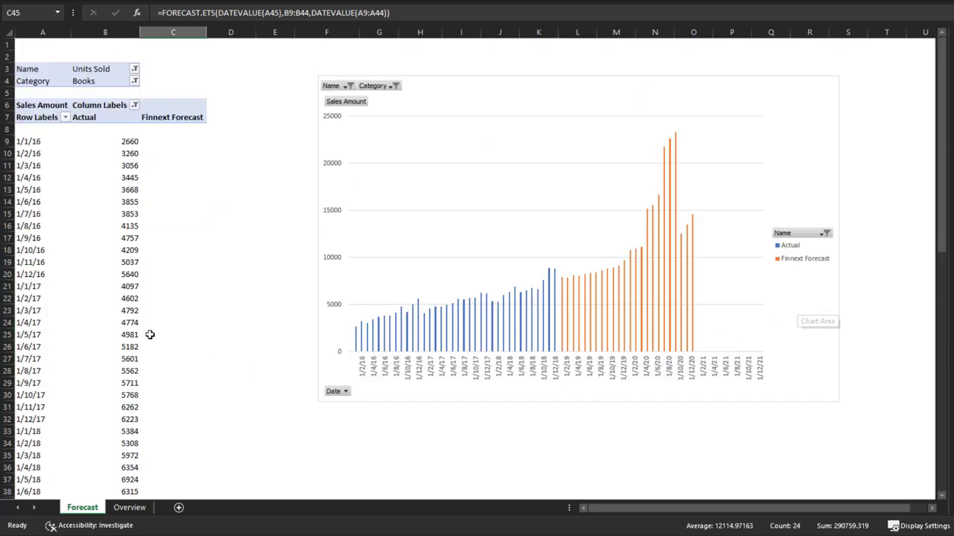
{"action": "scroll", "coordinate": [150, 335], "scroll_direction": "down", "scroll_amount": 3}
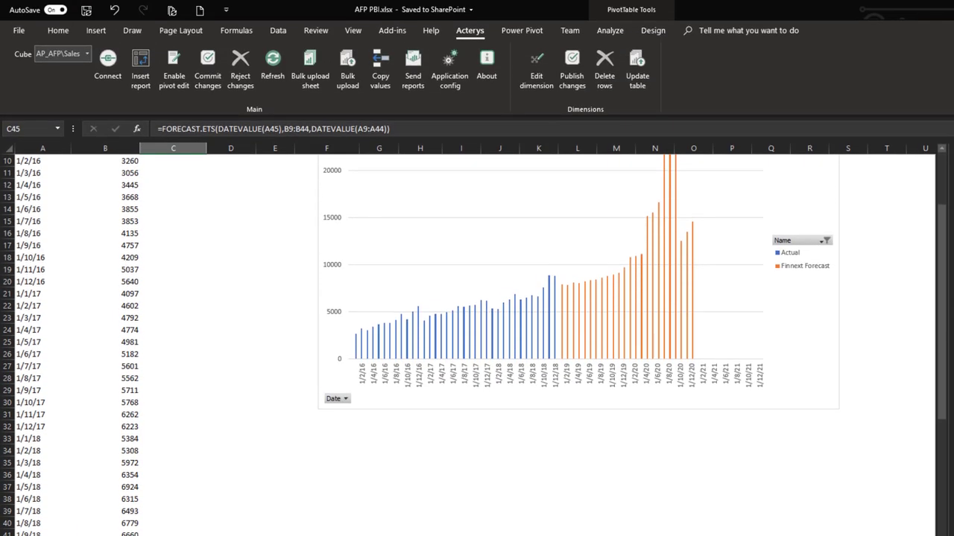
{"action": "scroll", "coordinate": [213, 451], "scroll_direction": "up", "scroll_amount": 3}
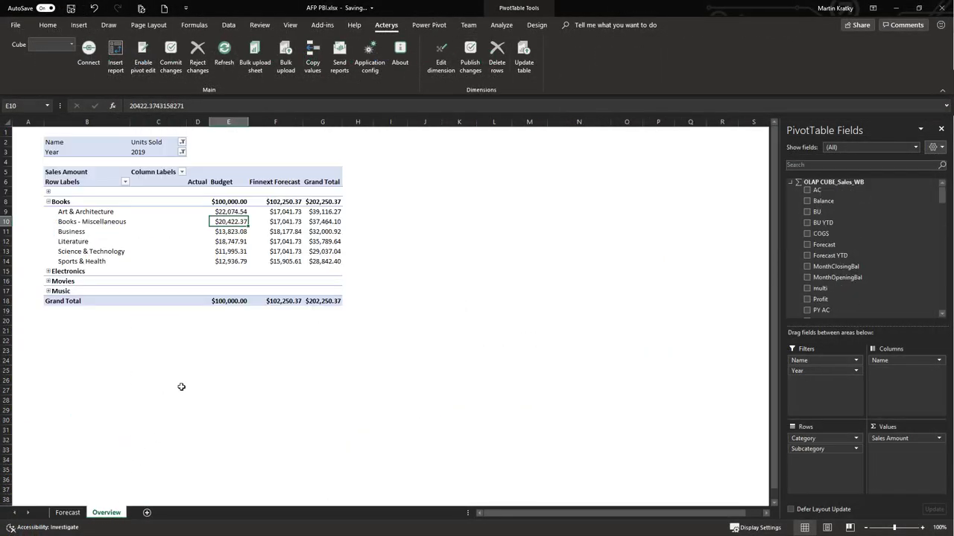
Compare the Books subcategory forecasts in F8:F14, totalling $102,250.37, with the $100,000.00 budget
{"action": "left_click_drag", "start_coordinate": [298, 202], "coordinate": [292, 258]}
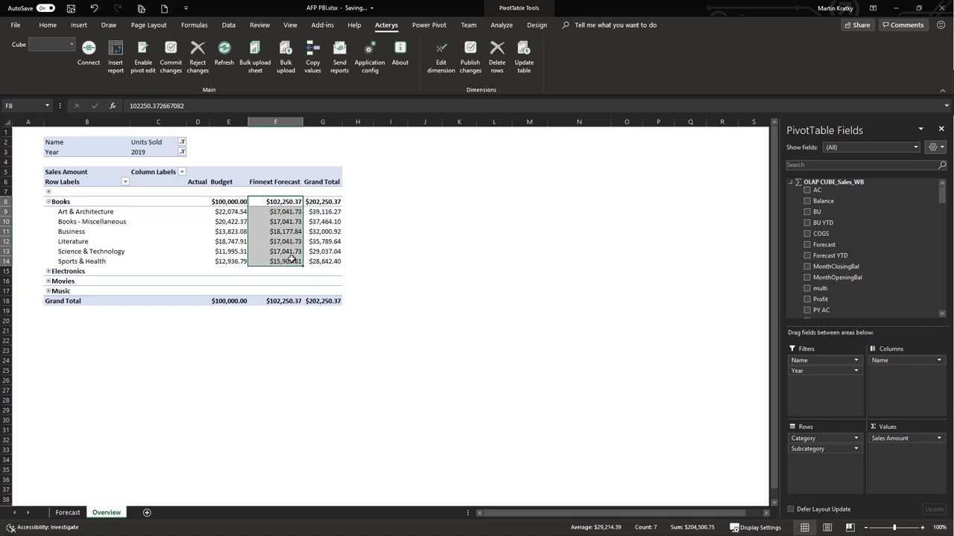
{"action": "left_click", "coordinate": [219, 230]}
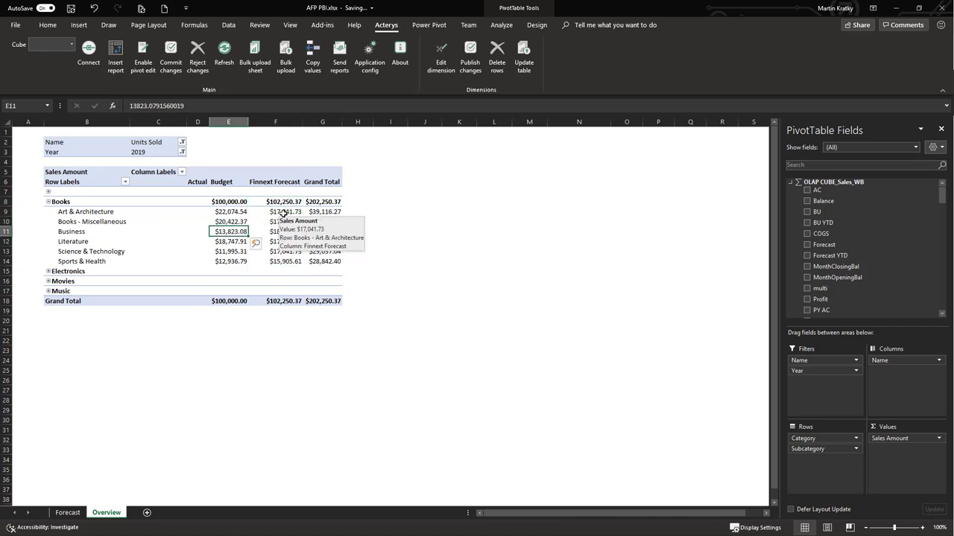
{"action": "left_click", "coordinate": [280, 221]}
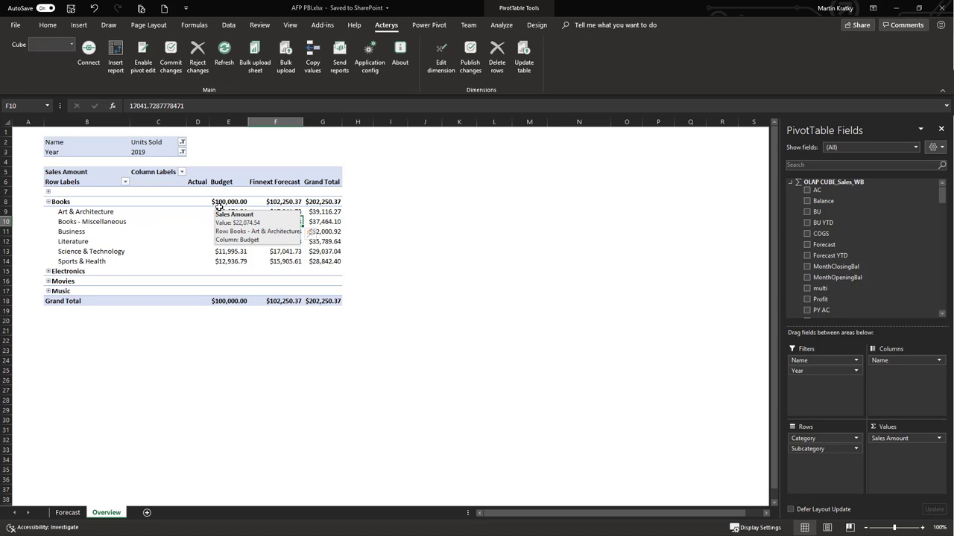
{"action": "left_click_drag", "start_coordinate": [283, 203], "coordinate": [285, 248]}
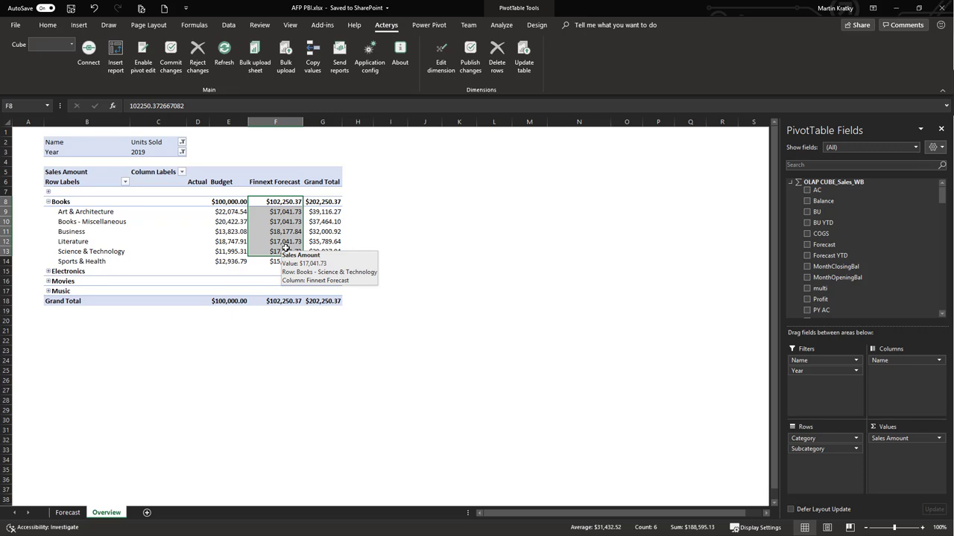